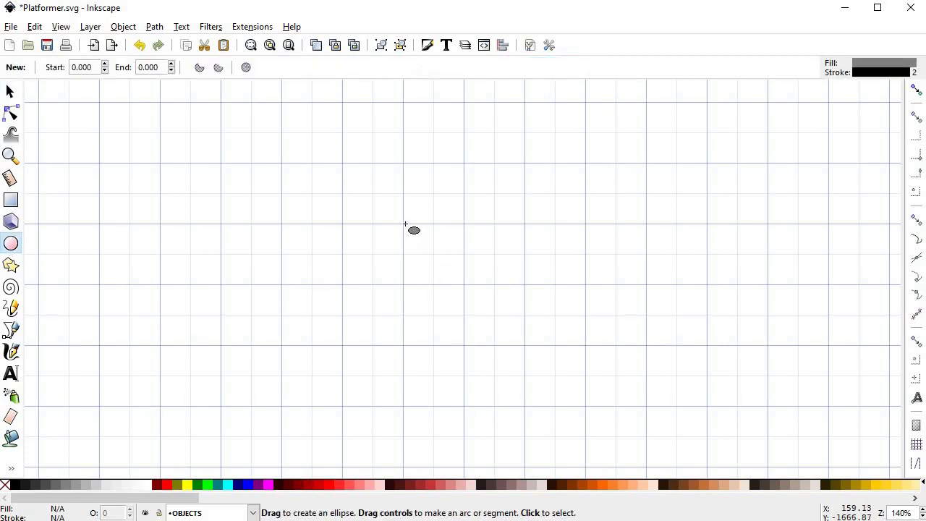
Draw a grey circle about 15 mm across on the grid and convert it to a path.
{"action": "left_click_drag", "start_coordinate": [403, 226], "coordinate": [462, 283]}
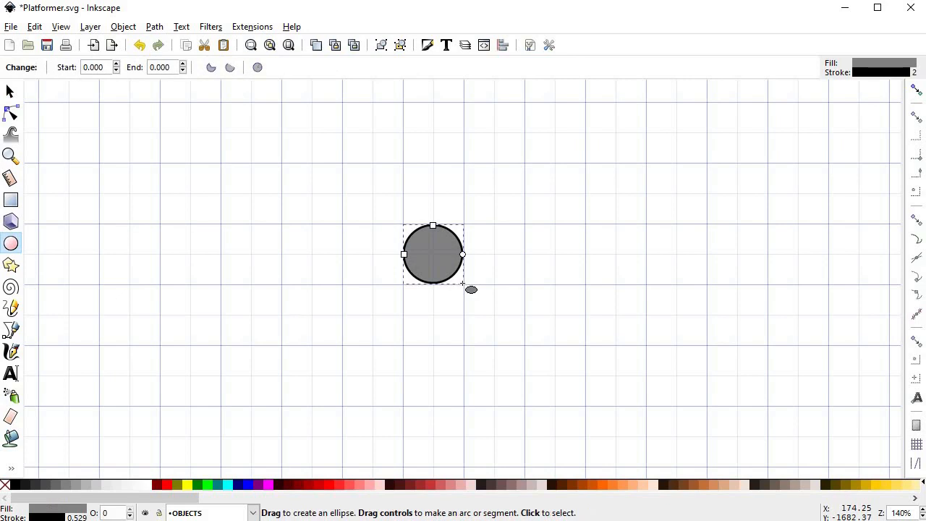
{"action": "left_click", "coordinate": [156, 29]}
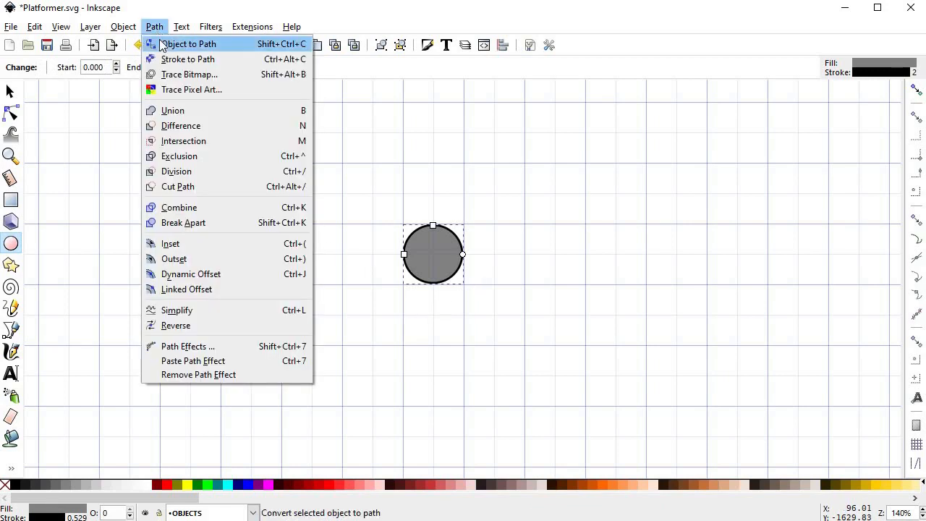
{"action": "left_click", "coordinate": [159, 42]}
{"action": "key", "text": "3"}
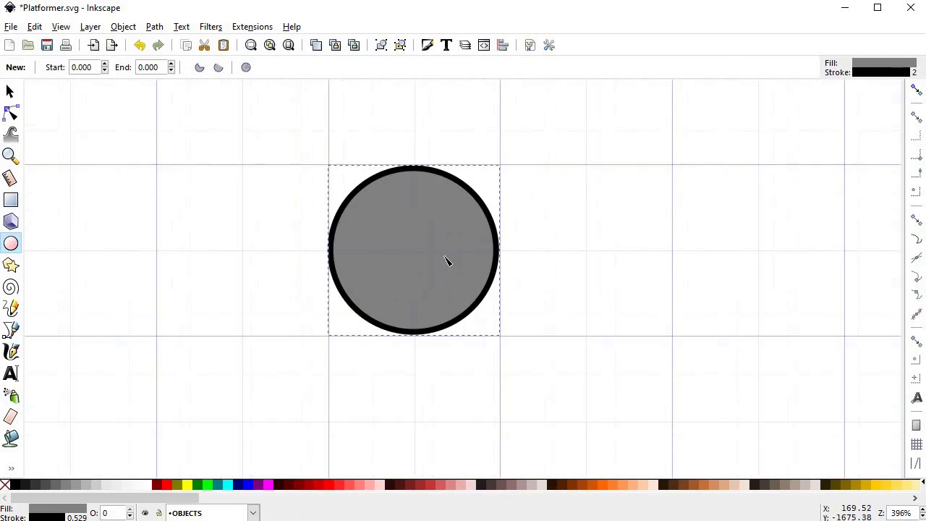
Move the circle's bottom node up to its centre to form a mushroom cap with a concave underside.
{"action": "key", "text": "n"}
{"action": "left_click_drag", "start_coordinate": [453, 366], "coordinate": [377, 299]}
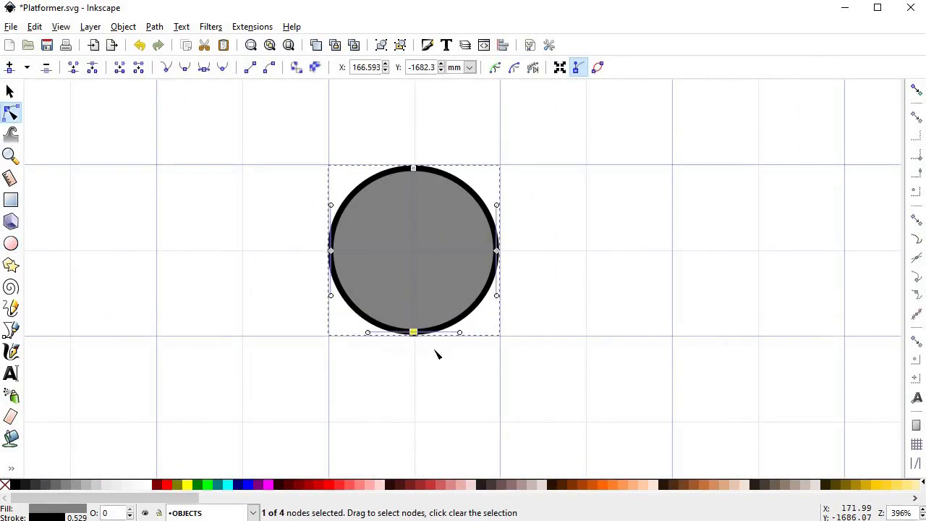
{"action": "left_click_drag", "start_coordinate": [417, 331], "coordinate": [414, 254]}
{"action": "scroll", "coordinate": [556, 275], "scroll_direction": "down", "scroll_amount": 1}
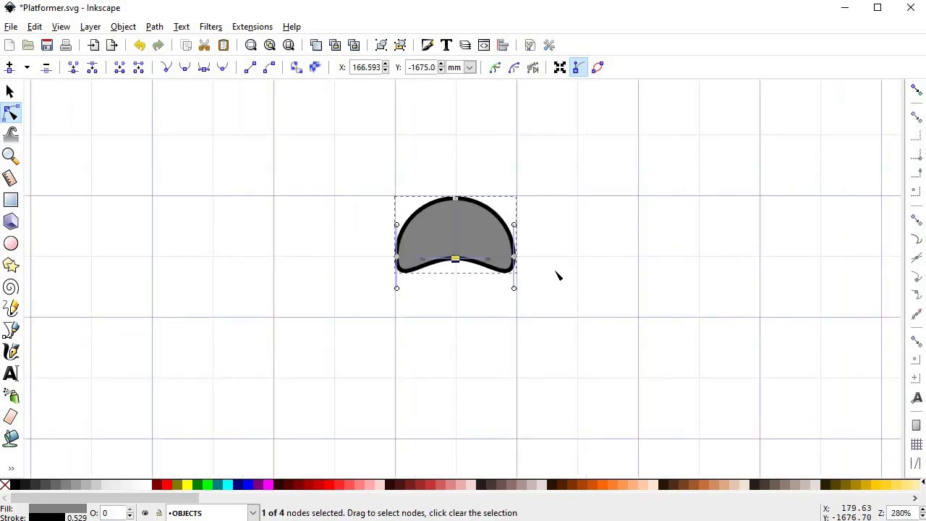
Adjust the curve handle of the cap's top node and lower that node slightly to flatten the dome.
{"action": "scroll", "coordinate": [432, 238], "scroll_direction": "up", "scroll_amount": 1}
{"action": "left_click", "coordinate": [465, 183]}
{"action": "left_click_drag", "start_coordinate": [513, 184], "coordinate": [498, 183]}
{"action": "left_click_drag", "start_coordinate": [421, 183], "coordinate": [468, 190]}
{"action": "left_click", "coordinate": [522, 193]}
{"action": "left_click", "coordinate": [587, 229]}
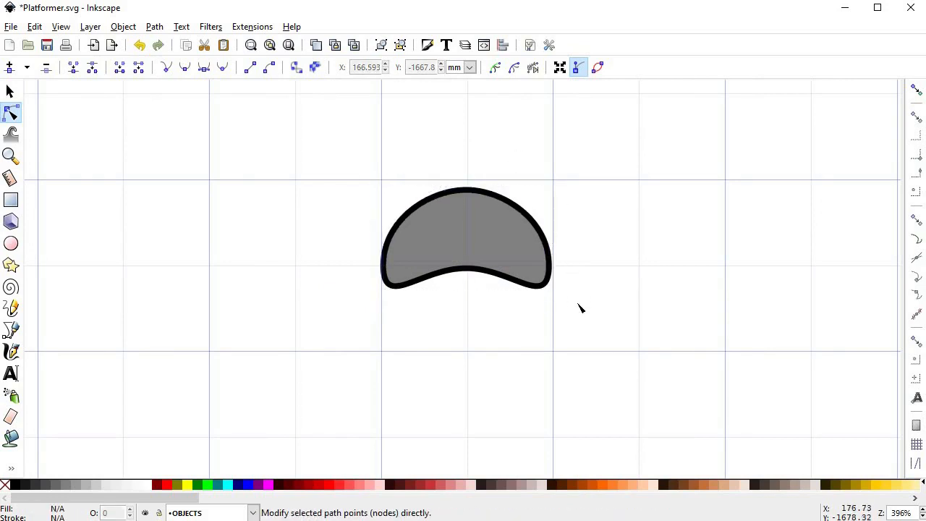
Fill the mushroom cap with orange ff910dff (H 23, S 255, L 134) and remove its stroke.
{"action": "scroll", "coordinate": [579, 308], "scroll_direction": "down", "scroll_amount": 1}
{"action": "key", "text": "ctrl+shift+f"}
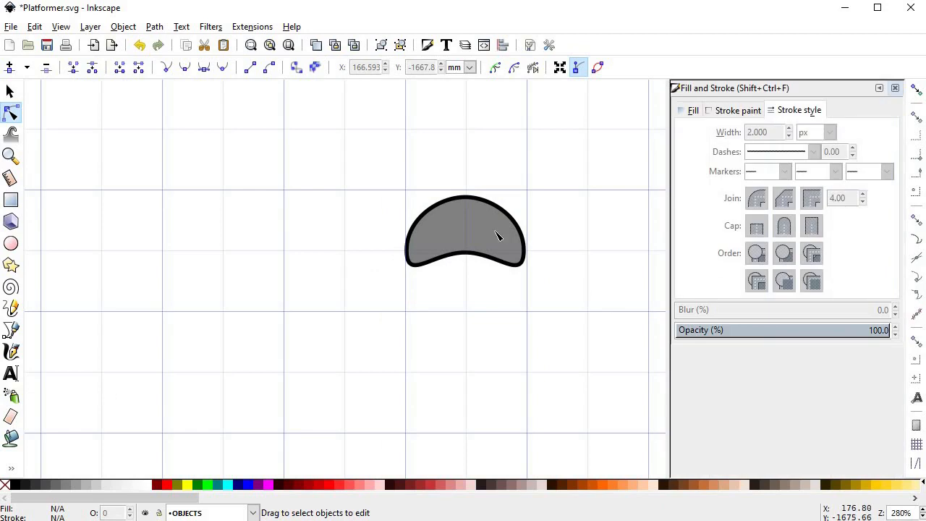
{"action": "left_click", "coordinate": [497, 236]}
{"action": "left_click", "coordinate": [694, 112]}
{"action": "left_click_drag", "start_coordinate": [710, 194], "coordinate": [777, 228]}
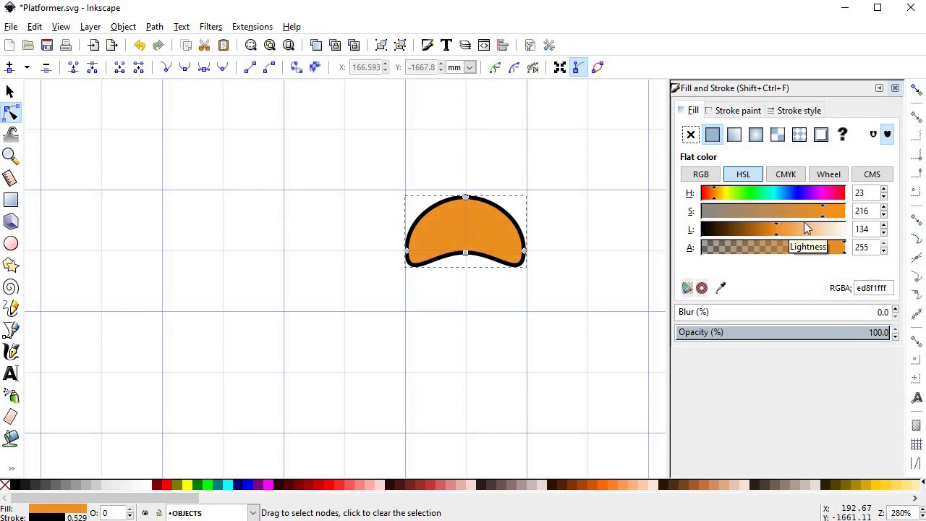
{"action": "left_click", "coordinate": [5, 484], "text": "shift"}
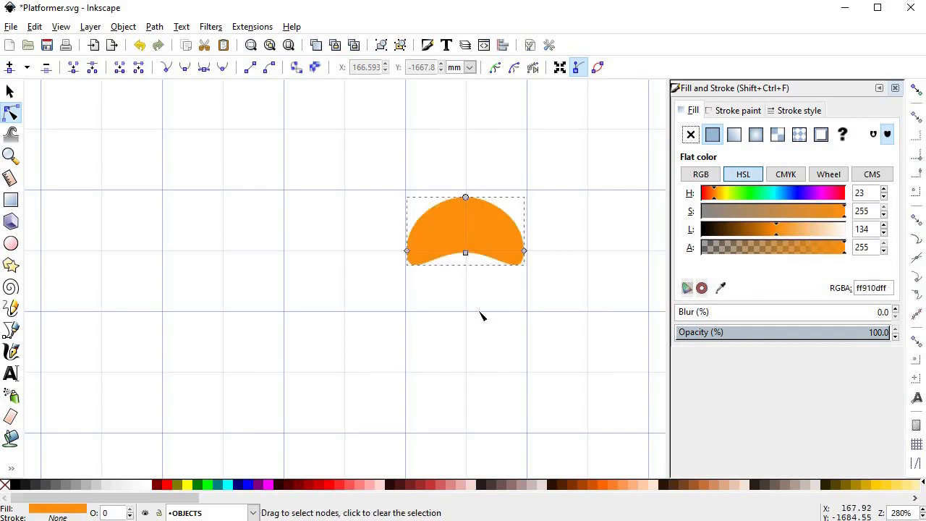
{"action": "left_click", "coordinate": [497, 292]}
Draw a closed four-sided stem with the Pen tool, centred beneath the cap and overlapping its underside.
{"action": "scroll", "coordinate": [478, 293], "scroll_direction": "right", "scroll_amount": 4}
{"action": "key", "text": "b"}
{"action": "scroll", "coordinate": [347, 272], "scroll_direction": "up", "scroll_amount": 1}
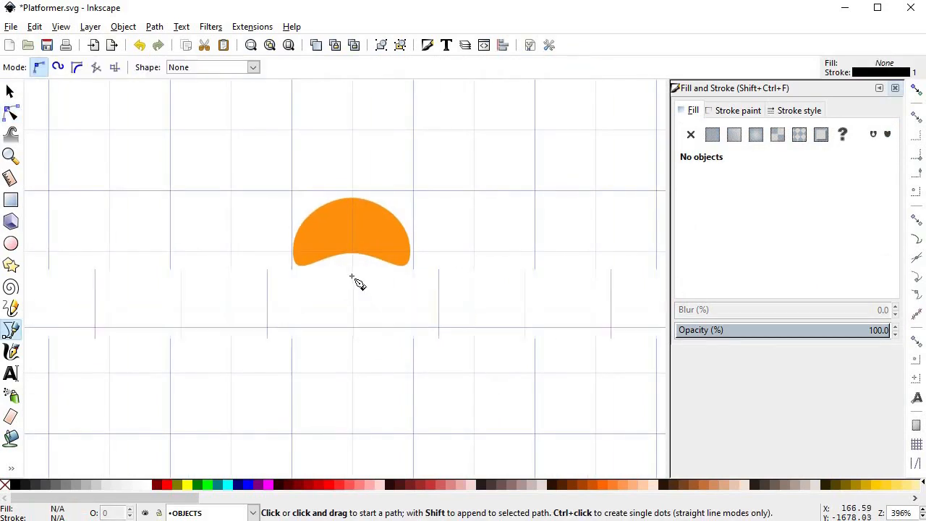
{"action": "left_click", "coordinate": [318, 238]}
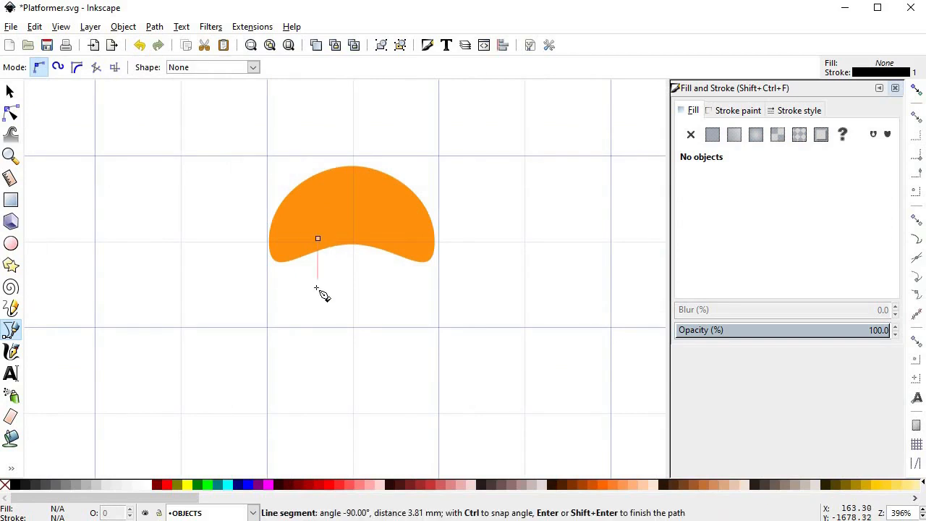
{"action": "left_click", "coordinate": [386, 287]}
{"action": "left_click", "coordinate": [387, 238]}
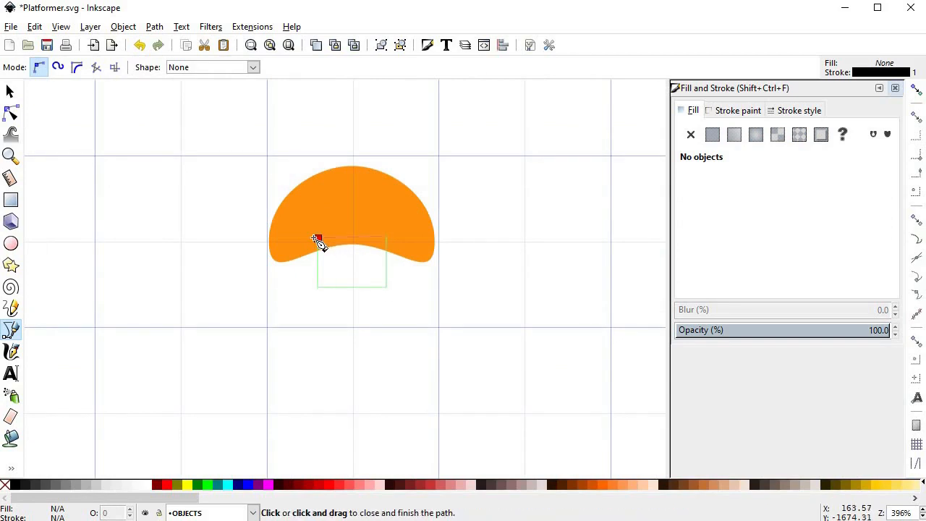
{"action": "left_click", "coordinate": [318, 239]}
Lower the stem's two bottom nodes by about 0.5 mm and bow both side edges outward.
{"action": "key", "text": "n"}
{"action": "scroll", "coordinate": [355, 312], "scroll_direction": "up", "scroll_amount": 2}
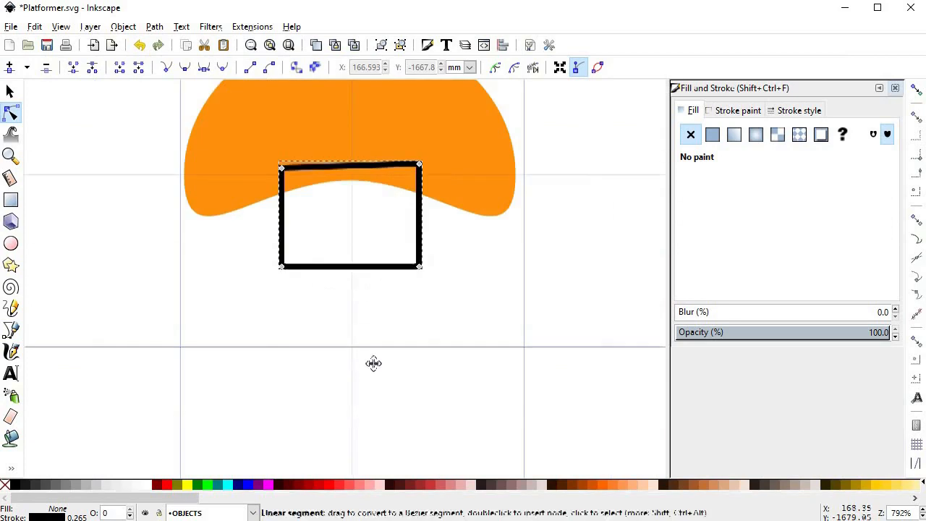
{"action": "scroll", "coordinate": [216, 340], "scroll_direction": "up", "scroll_amount": 3}
{"action": "left_click_drag", "start_coordinate": [215, 340], "coordinate": [414, 374]}
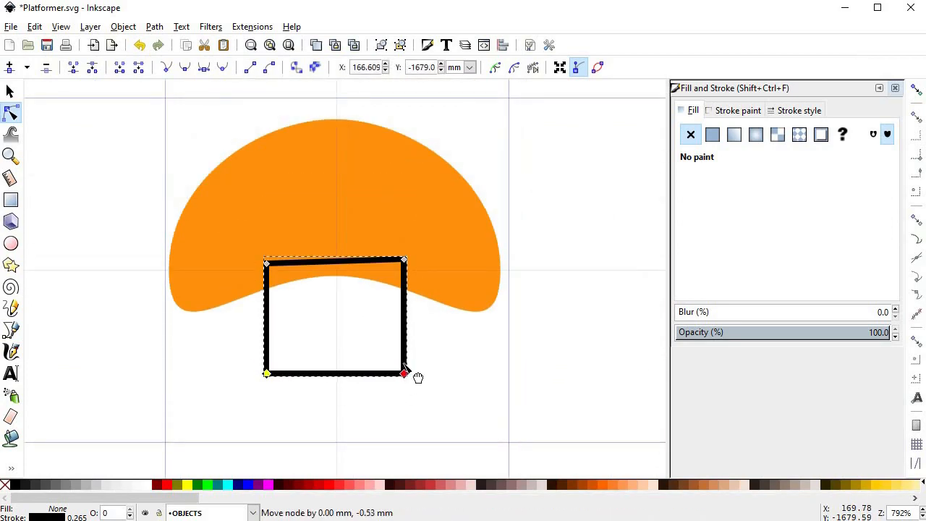
{"action": "left_click_drag", "start_coordinate": [407, 316], "coordinate": [413, 319]}
{"action": "left_click_drag", "start_coordinate": [262, 319], "coordinate": [251, 319]}
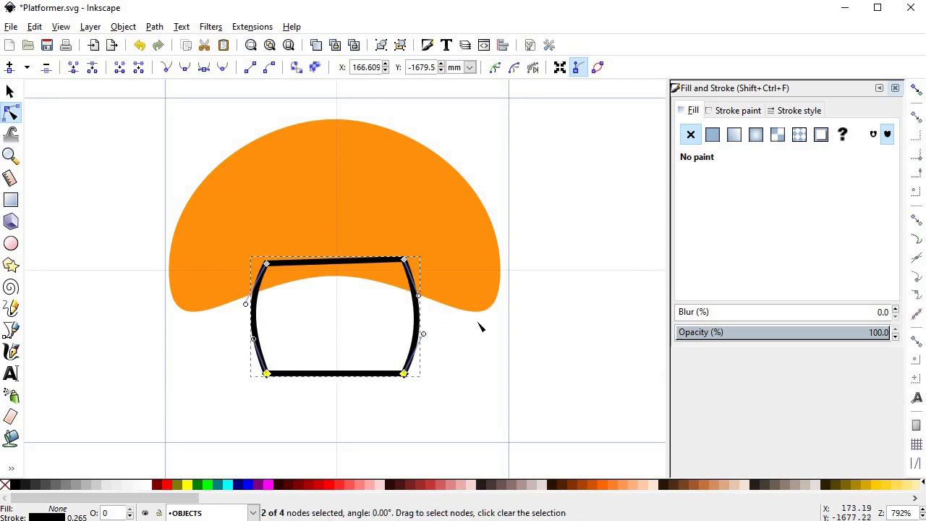
{"action": "scroll", "coordinate": [480, 324], "scroll_direction": "down", "scroll_amount": 3}
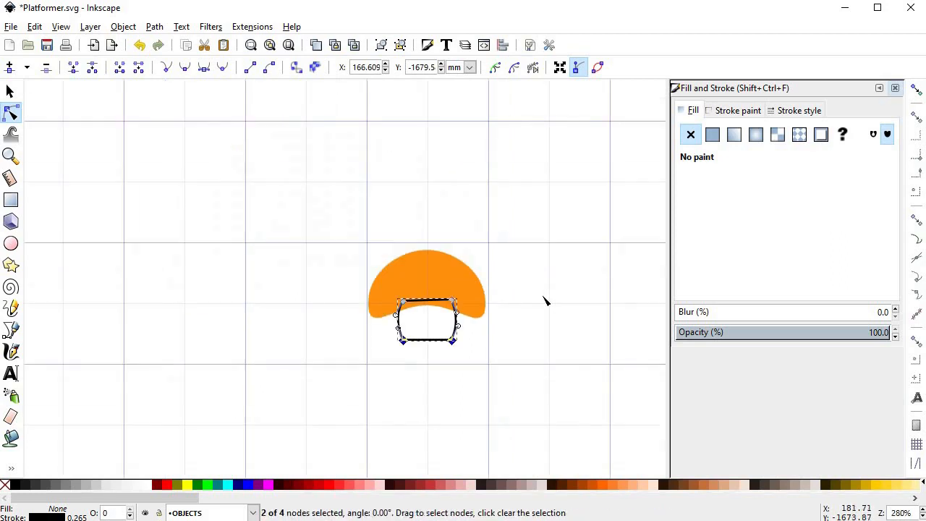
Fill the stem with pale cream ffe9ceff (H 23, S 255, L 231) and remove its stroke.
{"action": "left_click", "coordinate": [713, 135]}
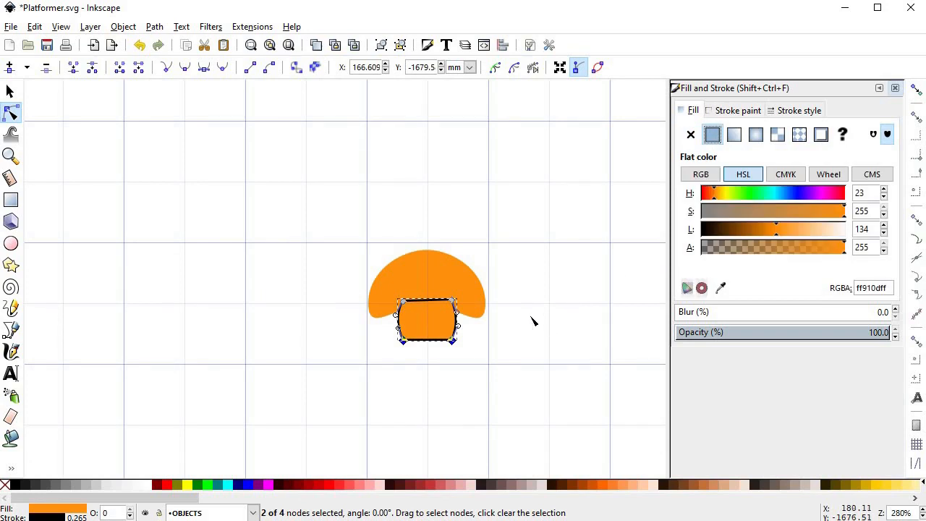
{"action": "left_click_drag", "start_coordinate": [808, 230], "coordinate": [831, 234]}
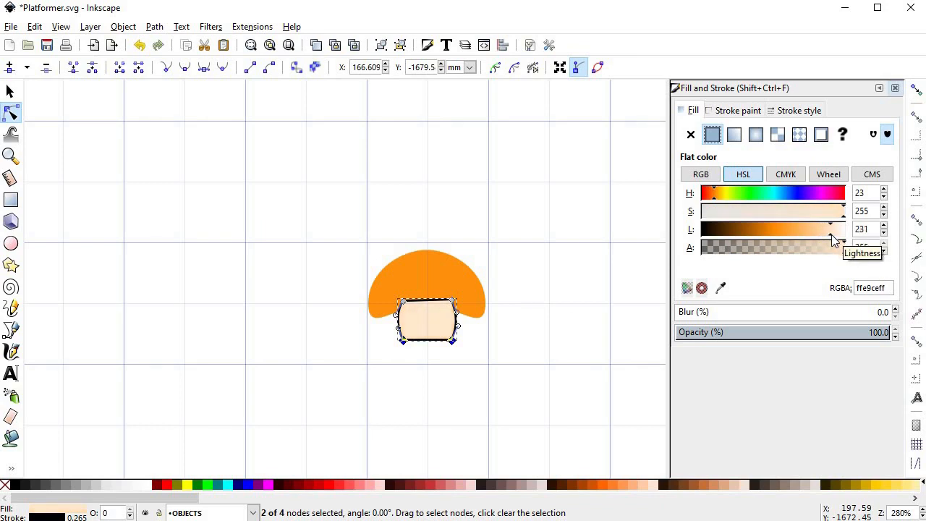
{"action": "left_click", "coordinate": [5, 484], "text": "shift"}
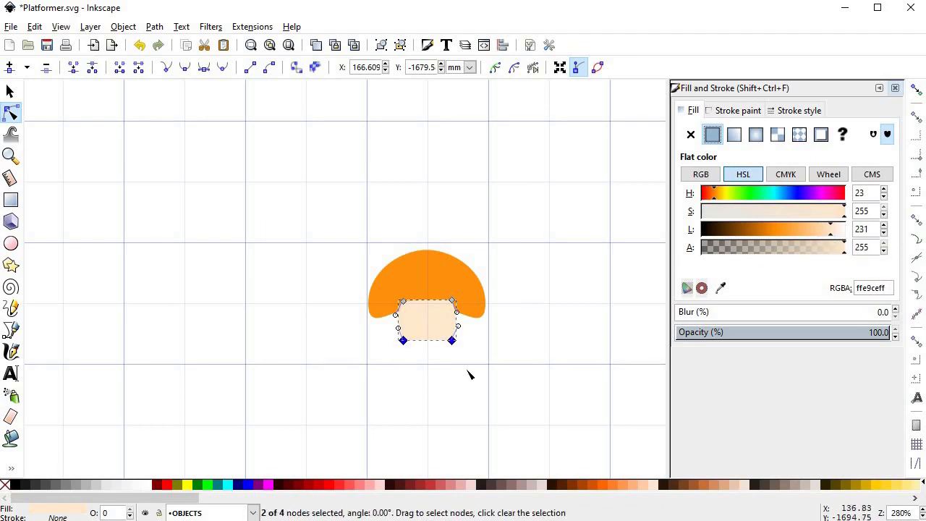
Send the stem to the back so it sits behind the orange cap, and deselect it.
{"action": "key", "text": "s"}
{"action": "left_click", "coordinate": [159, 67]}
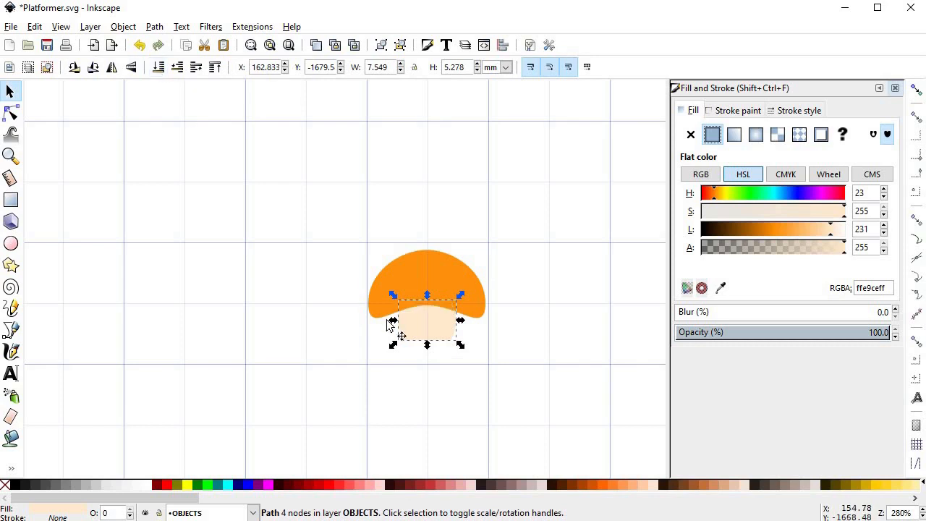
{"action": "left_click", "coordinate": [441, 362]}
Draw a closed Pen path for the cap's underside, with a downward-curving lower edge and straight upper segments over the cap.
{"action": "scroll", "coordinate": [452, 333], "scroll_direction": "up", "scroll_amount": 2, "text": "ctrl"}
{"action": "key", "text": "space"}
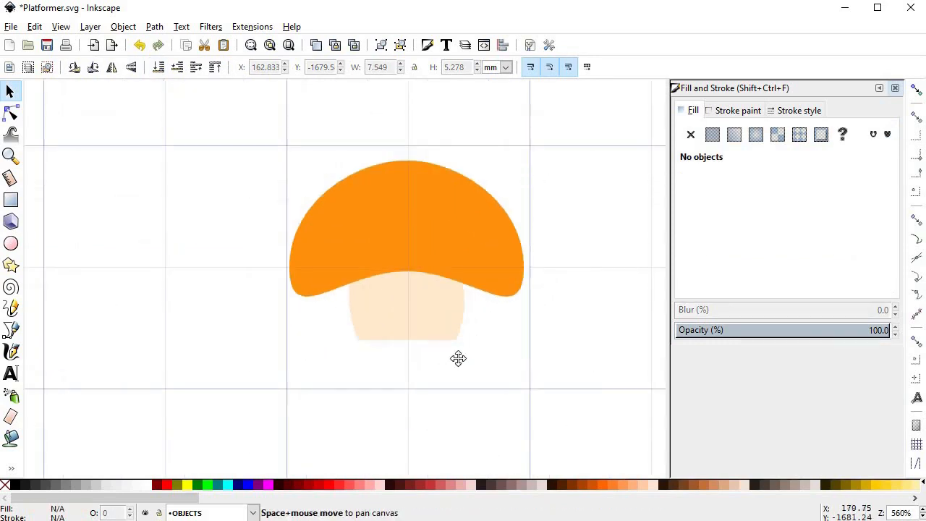
{"action": "key", "text": "b"}
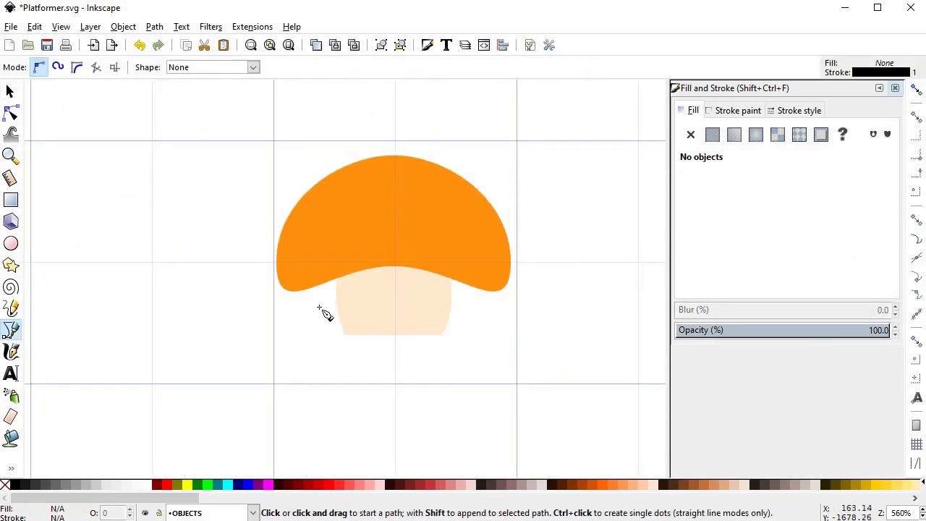
{"action": "left_click", "coordinate": [294, 282]}
{"action": "left_click_drag", "start_coordinate": [499, 279], "coordinate": [602, 217]}
{"action": "key", "text": "Return"}
{"action": "left_click", "coordinate": [490, 282]}
{"action": "left_click", "coordinate": [442, 234]}
{"action": "left_click", "coordinate": [385, 231]}
{"action": "left_click", "coordinate": [323, 251]}
{"action": "left_click", "coordinate": [295, 282]}
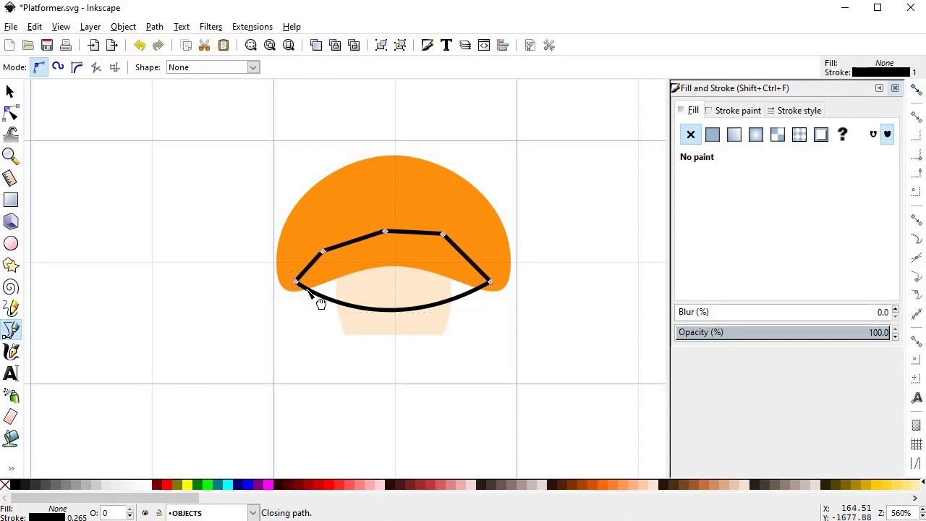
Move the underside path's two end nodes slightly down and deepen its curved lower edge.
{"action": "key", "text": "n"}
{"action": "left_click_drag", "start_coordinate": [295, 282], "coordinate": [295, 286]}
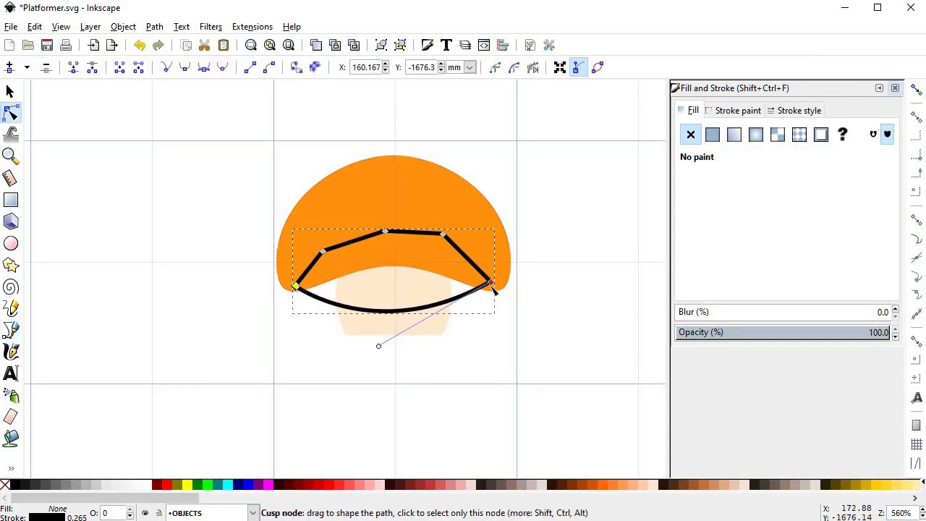
{"action": "left_click_drag", "start_coordinate": [491, 281], "coordinate": [491, 286]}
{"action": "mouse_move", "coordinate": [379, 351]}
{"action": "left_mouse_down"}
{"action": "mouse_move", "coordinate": [384, 361]}
{"action": "mouse_move", "coordinate": [374, 365]}
{"action": "mouse_move", "coordinate": [383, 360]}
{"action": "left_mouse_up"}
Fill the underside shape with muted tan e9b16bff (H 24, S 189, L 170) and remove its stroke.
{"action": "key", "text": "s"}
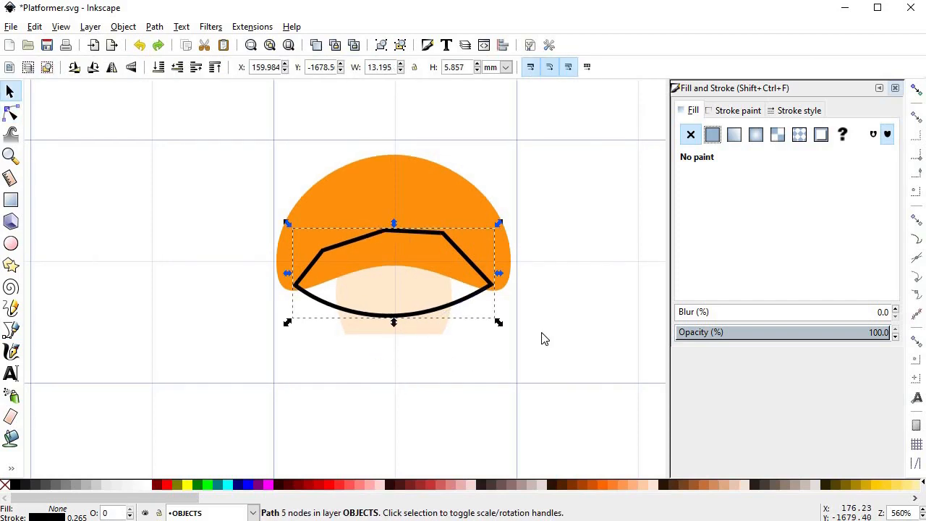
{"action": "left_click", "coordinate": [712, 134]}
{"action": "left_click", "coordinate": [804, 231]}
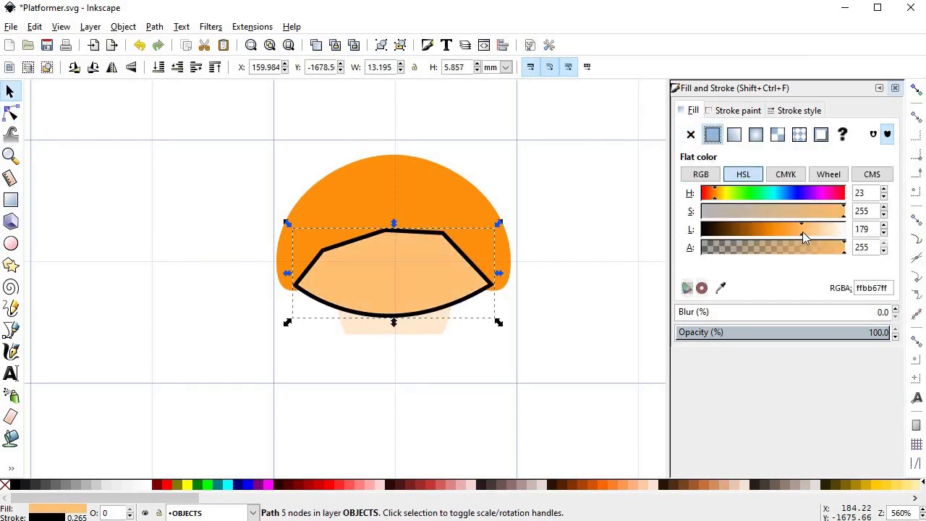
{"action": "left_click_drag", "start_coordinate": [837, 213], "coordinate": [808, 215]}
{"action": "left_click", "coordinate": [10, 488], "text": "shift"}
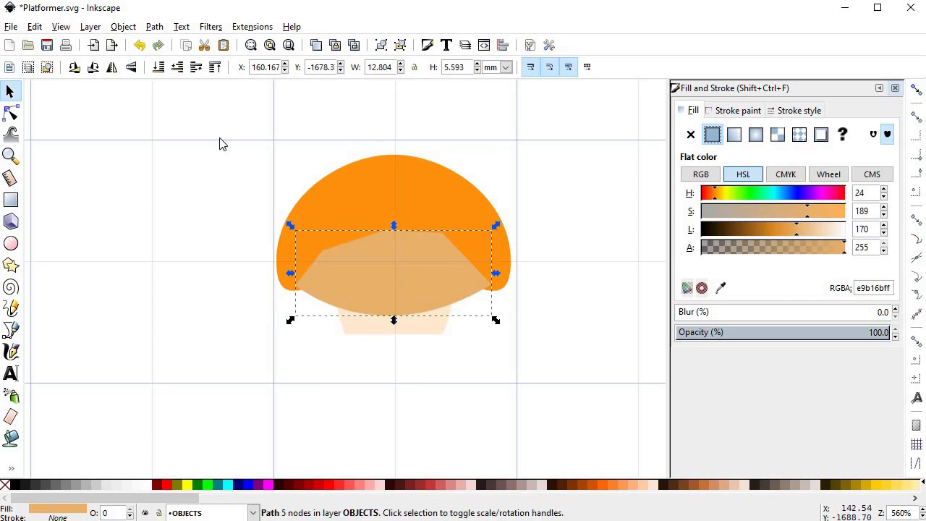
Send the underside shape to the back and resize it to about 13.8 by 4.3 mm, centred under the cap.
{"action": "left_click", "coordinate": [161, 68]}
{"action": "left_click_drag", "start_coordinate": [496, 277], "coordinate": [504, 279]}
{"action": "left_click_drag", "start_coordinate": [393, 226], "coordinate": [402, 246]}
{"action": "left_click_drag", "start_coordinate": [466, 295], "coordinate": [464, 292]}
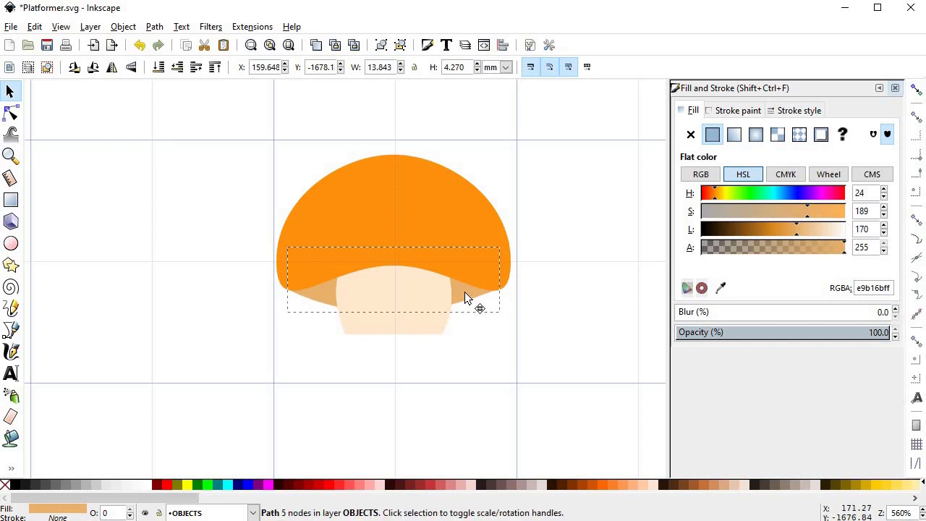
{"action": "left_click", "coordinate": [515, 347]}
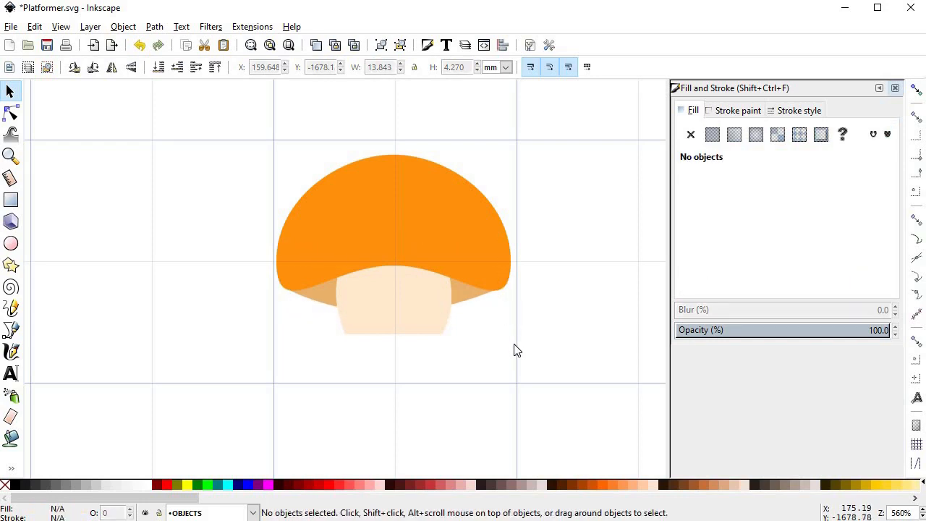
Draw a closed rectangular foot with the Pen tool, overlapping the lower left of the mushroom's stem.
{"action": "key", "text": "alt"}
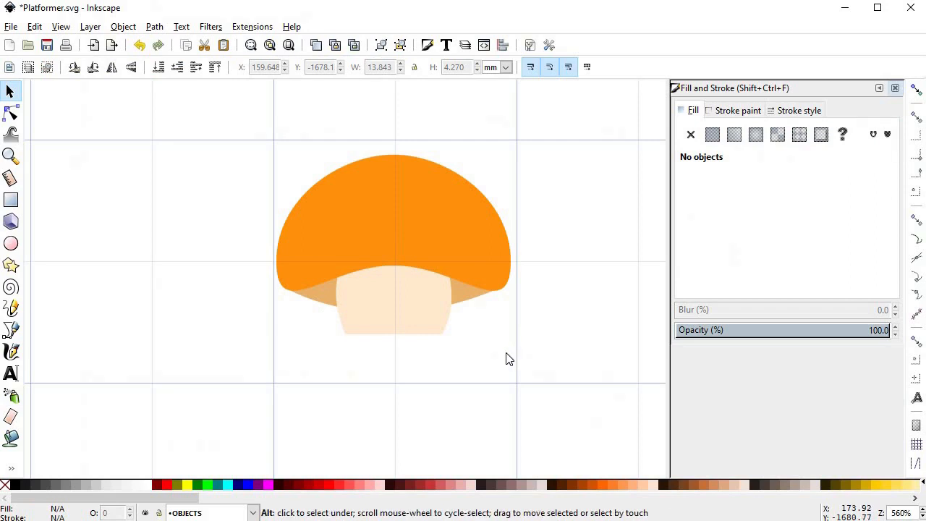
{"action": "key", "text": "b"}
{"action": "left_click", "coordinate": [294, 325]}
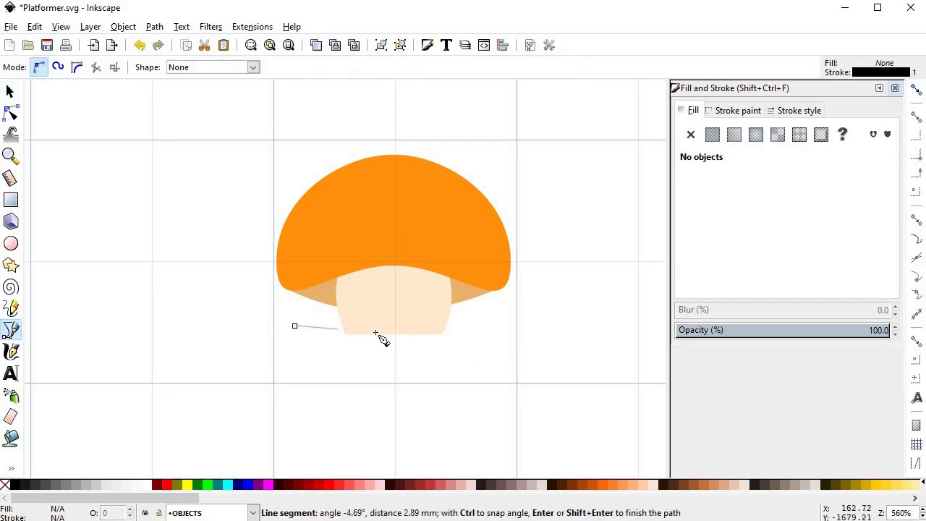
{"action": "left_click", "coordinate": [375, 326]}
{"action": "left_click", "coordinate": [374, 375]}
{"action": "left_click", "coordinate": [294, 375]}
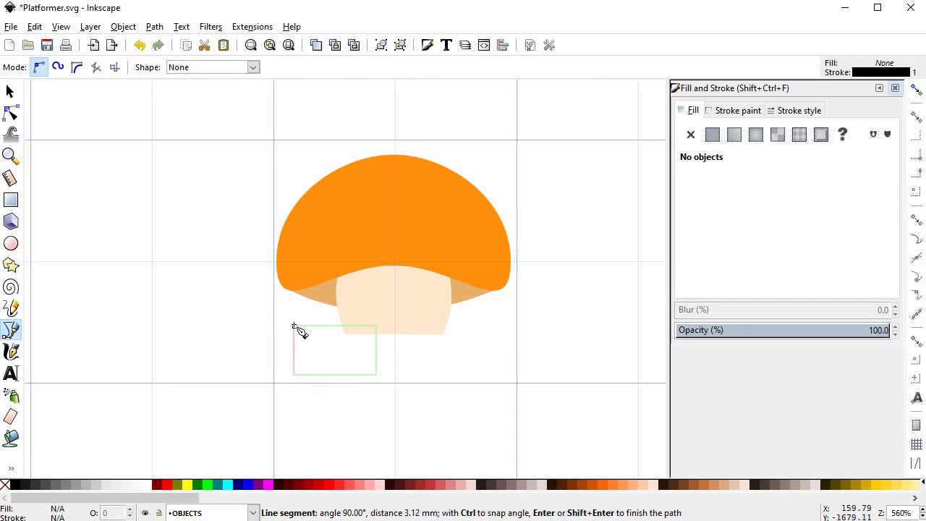
{"action": "left_click", "coordinate": [295, 325]}
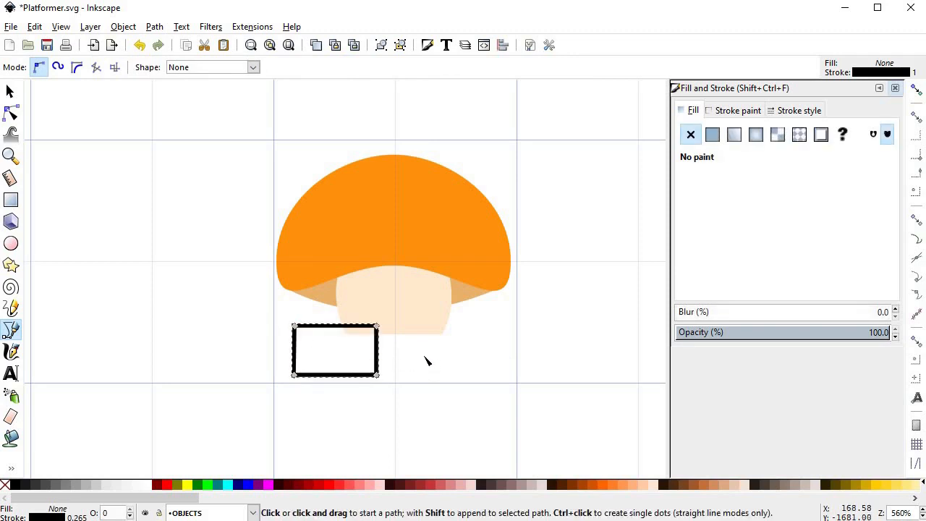
Make the foot's top-left node smooth and shift it slightly inward to round that corner.
{"action": "key", "text": "n"}
{"action": "left_click_drag", "start_coordinate": [252, 296], "coordinate": [335, 348]}
{"action": "left_click", "coordinate": [181, 73]}
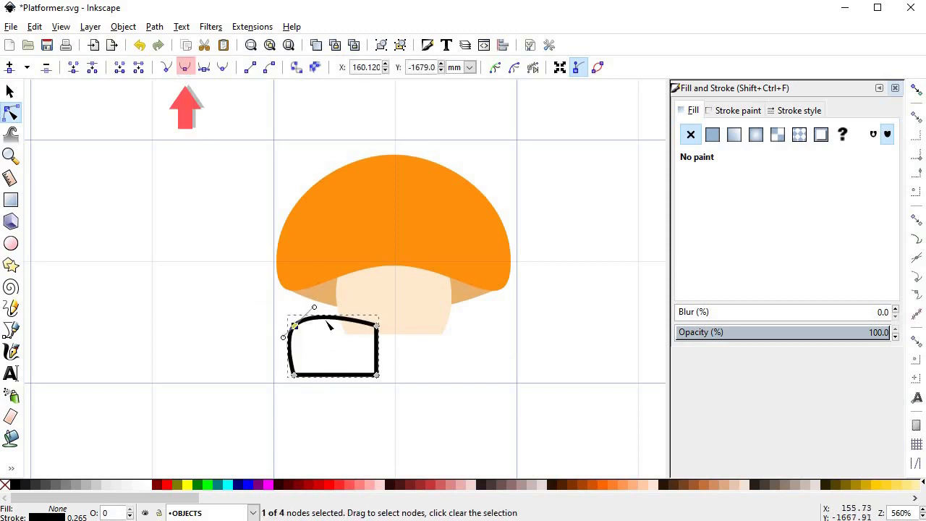
{"action": "scroll", "coordinate": [311, 342], "scroll_direction": "up", "scroll_amount": 1}
{"action": "left_click_drag", "start_coordinate": [288, 323], "coordinate": [298, 324]}
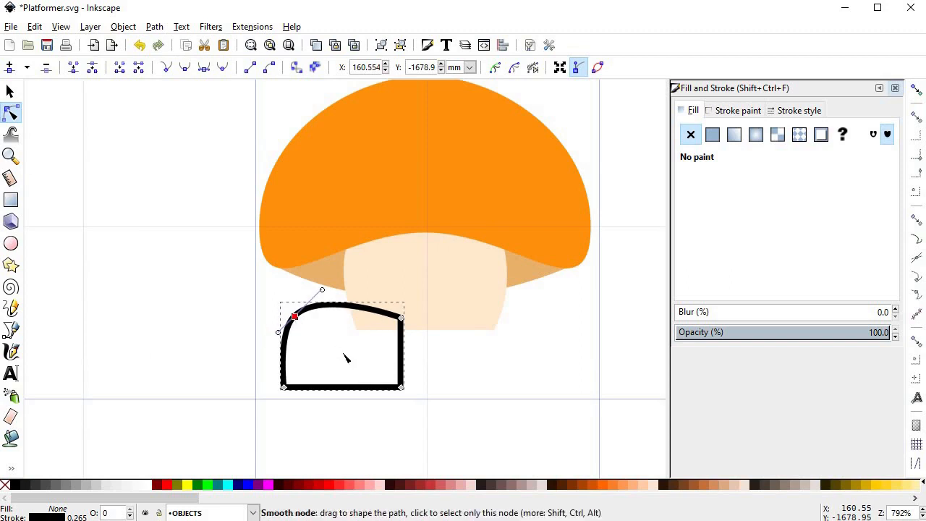
Move the foot up slightly, fill it with the cap's orange ff910dff and remove its black stroke.
{"action": "key", "text": "s"}
{"action": "left_click_drag", "start_coordinate": [373, 388], "coordinate": [371, 381]}
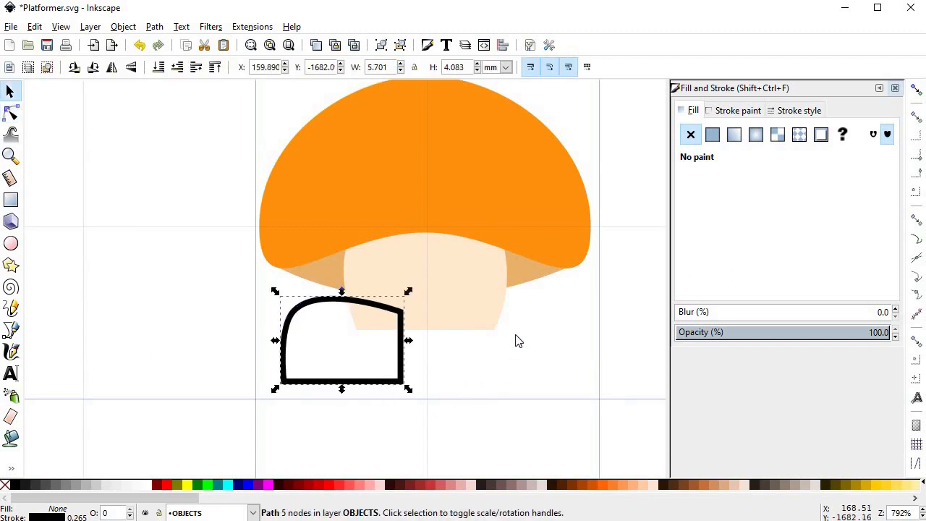
{"action": "key", "text": "d"}
{"action": "left_click", "coordinate": [531, 214]}
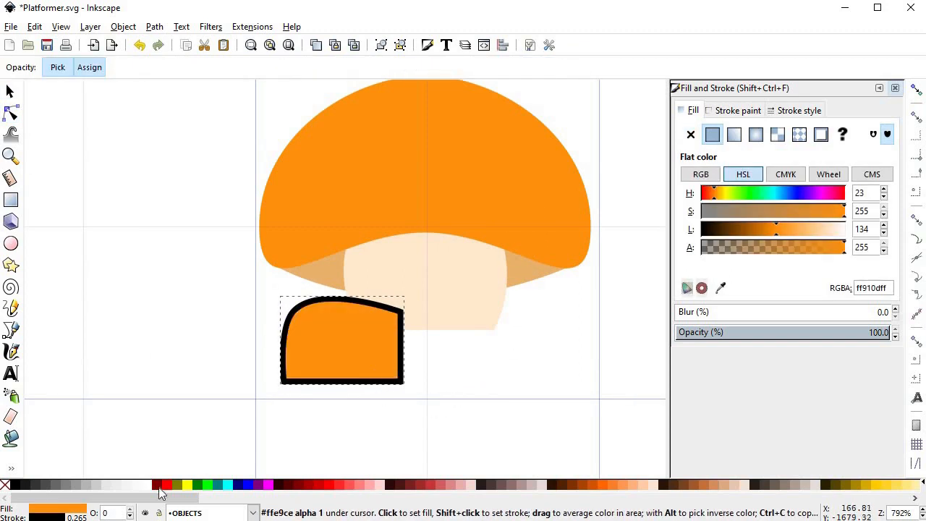
{"action": "left_click", "coordinate": [5, 486], "text": "shift"}
{"action": "key", "text": "s"}
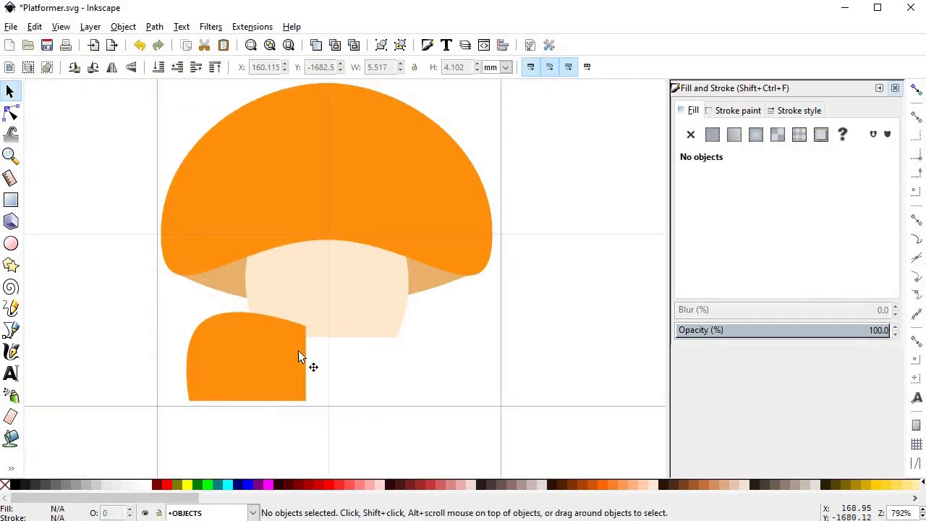
Duplicate the orange foot and place the copy directly to its right, with a narrow gap between them.
{"action": "left_click", "coordinate": [262, 348]}
{"action": "key", "text": "ctrl+d"}
{"action": "left_click_drag", "start_coordinate": [262, 354], "coordinate": [370, 363]}
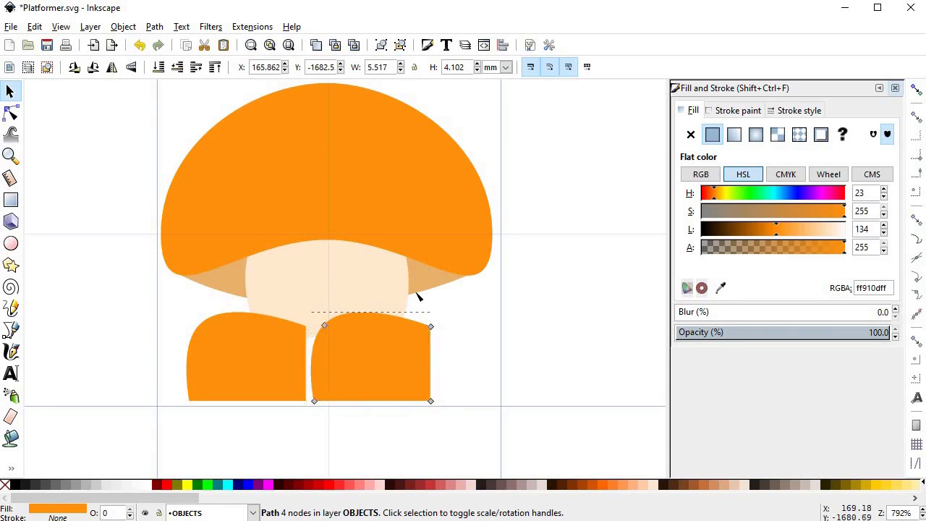
Make the right foot's top-right node smooth and adjust its curve, giving a rounded foot about 5.6 by 4.1 mm.
{"action": "key", "text": "n"}
{"action": "left_click", "coordinate": [431, 326]}
{"action": "left_click", "coordinate": [185, 67]}
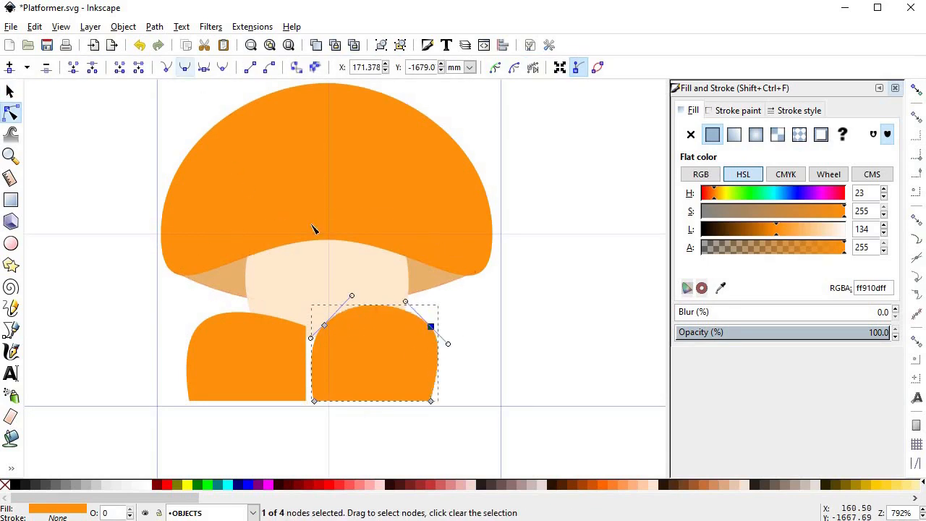
{"action": "scroll", "coordinate": [393, 354], "scroll_direction": "up", "scroll_amount": 1}
{"action": "left_click_drag", "start_coordinate": [448, 319], "coordinate": [433, 318]}
{"action": "left_click_drag", "start_coordinate": [295, 269], "coordinate": [434, 321]}
{"action": "left_click", "coordinate": [400, 303]}
{"action": "left_click_drag", "start_coordinate": [368, 291], "coordinate": [368, 290]}
{"action": "key", "text": "s"}
{"action": "left_click", "coordinate": [517, 378]}
{"action": "scroll", "coordinate": [366, 341], "scroll_direction": "down", "scroll_amount": 3}
{"action": "scroll", "coordinate": [365, 312], "scroll_direction": "up", "scroll_amount": 2}
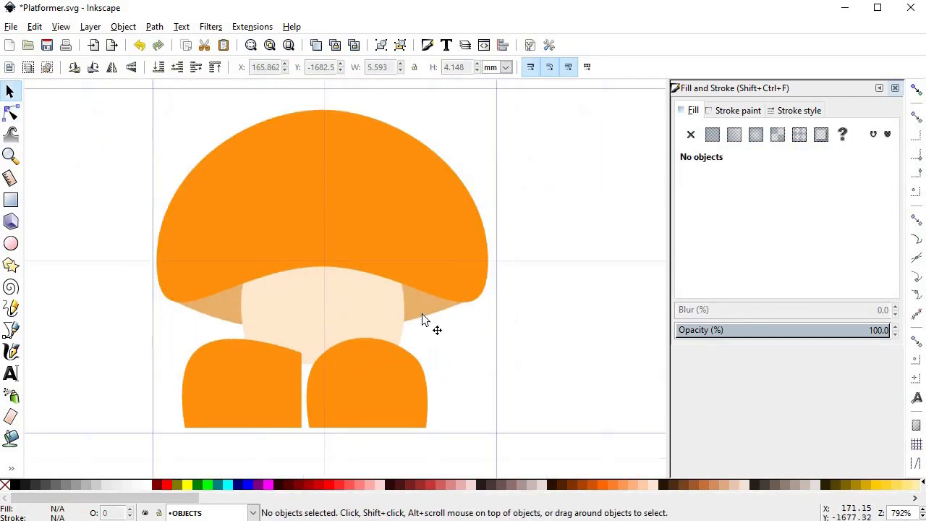
Adjust the outer left and right nodes of the tan underside shape so they sit at the cap's lower edges.
{"action": "left_click", "coordinate": [325, 340]}
{"action": "scroll", "coordinate": [473, 323], "scroll_direction": "down", "scroll_amount": 1}
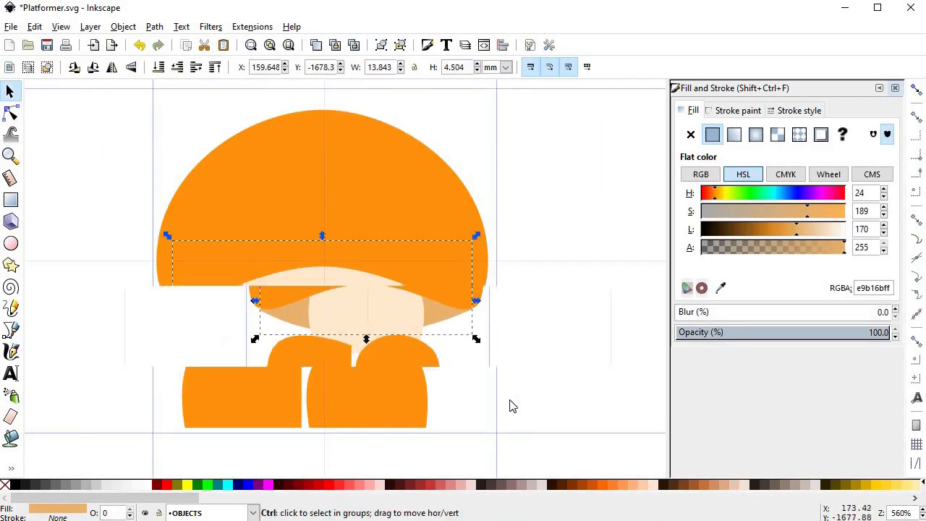
{"action": "left_click", "coordinate": [511, 405]}
{"action": "scroll", "coordinate": [245, 313], "scroll_direction": "up", "scroll_amount": 4}
{"action": "double_click", "coordinate": [340, 300]}
{"action": "left_click_drag", "start_coordinate": [316, 291], "coordinate": [310, 279]}
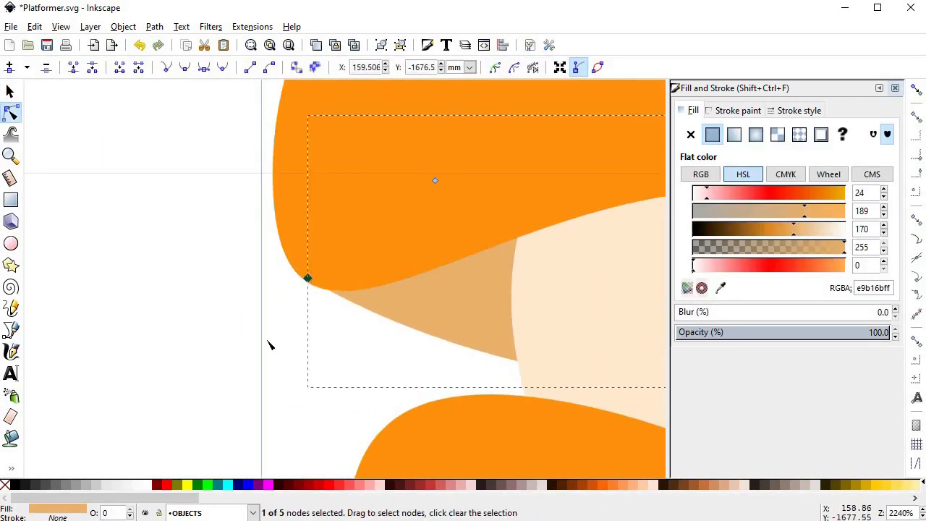
{"action": "scroll", "coordinate": [286, 327], "scroll_direction": "down", "scroll_amount": 3}
{"action": "scroll", "coordinate": [583, 341], "scroll_direction": "up", "scroll_amount": 3}
{"action": "left_click_drag", "start_coordinate": [574, 264], "coordinate": [576, 264]}
{"action": "left_click", "coordinate": [572, 365]}
{"action": "scroll", "coordinate": [571, 365], "scroll_direction": "down", "scroll_amount": 4}
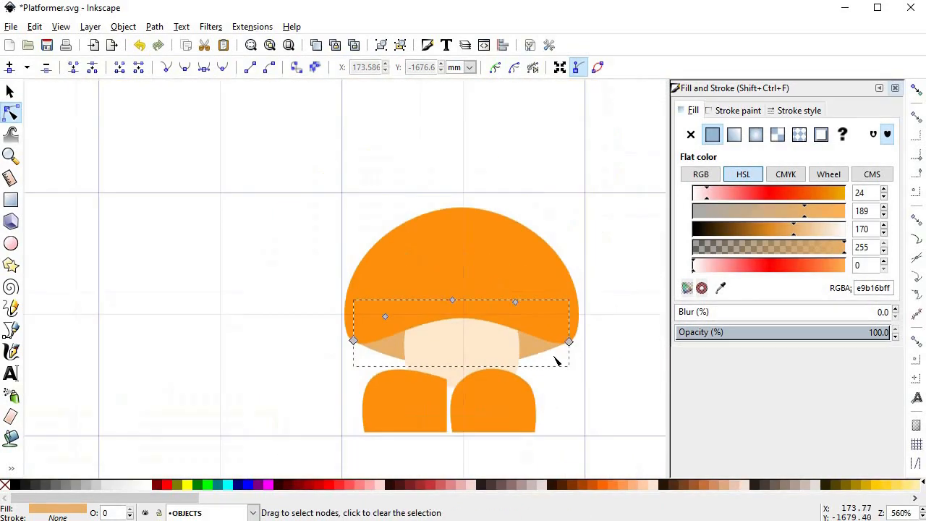
Select both feet and move them slightly to the right, closer to the centre of the stem.
{"action": "left_click", "coordinate": [530, 412]}
{"action": "key", "text": "space"}
{"action": "left_click", "coordinate": [314, 365]}
{"action": "left_click", "coordinate": [350, 363], "text": "shift"}
{"action": "key", "text": "s"}
{"action": "left_click_drag", "start_coordinate": [350, 364], "coordinate": [357, 361]}
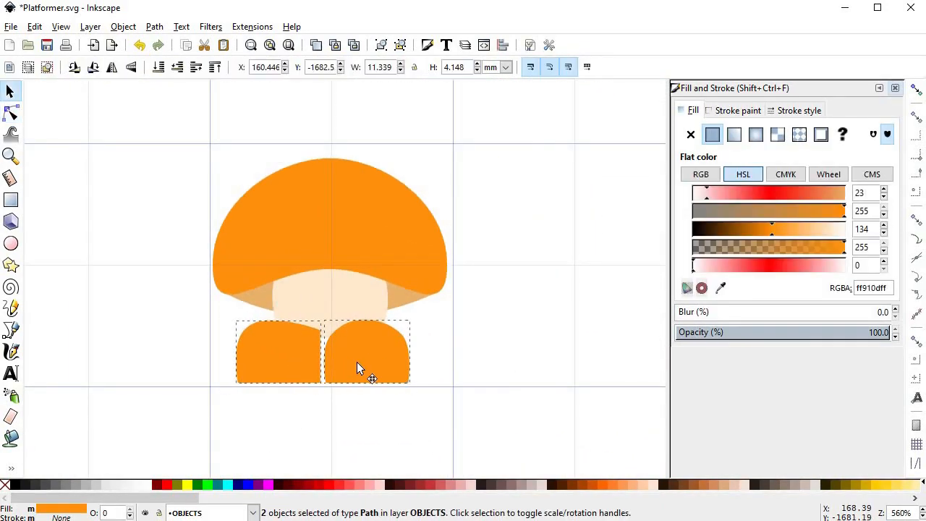
{"action": "left_click", "coordinate": [439, 393]}
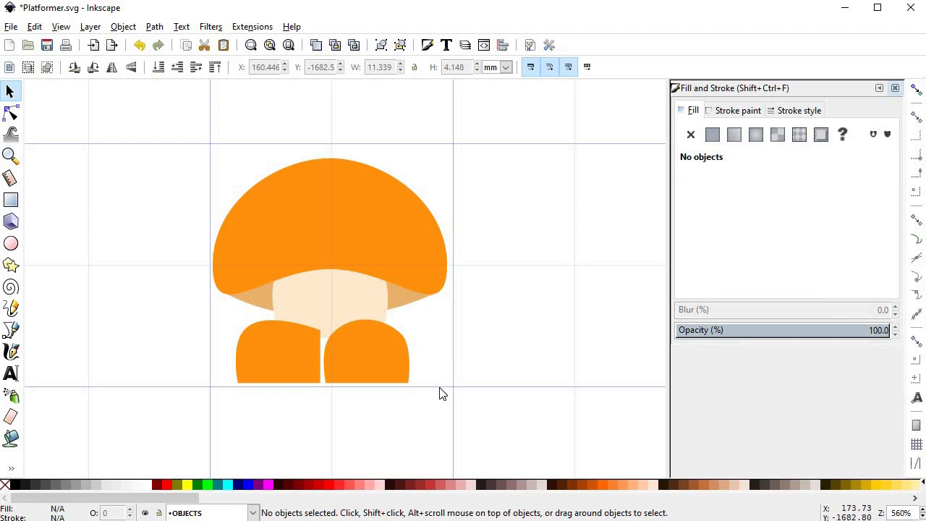
Draw an upright grey ellipse about 4.9 by 7.1 mm over the upper left of the cap for an eye.
{"action": "left_click", "coordinate": [11, 243]}
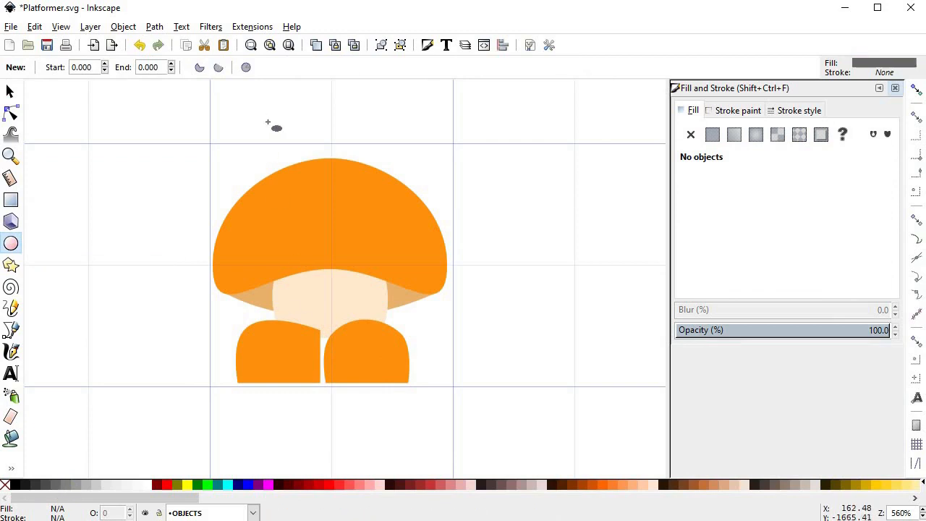
{"action": "scroll", "coordinate": [269, 124], "scroll_direction": "up", "scroll_amount": 1}
{"action": "left_click_drag", "start_coordinate": [268, 146], "coordinate": [343, 256]}
{"action": "key", "text": "s"}
Duplicate the eye ellipse to the right so the two overlap slightly, and unite both with a path union.
{"action": "left_click_drag", "start_coordinate": [298, 193], "coordinate": [358, 224]}
{"action": "key", "text": "ctrl+d"}
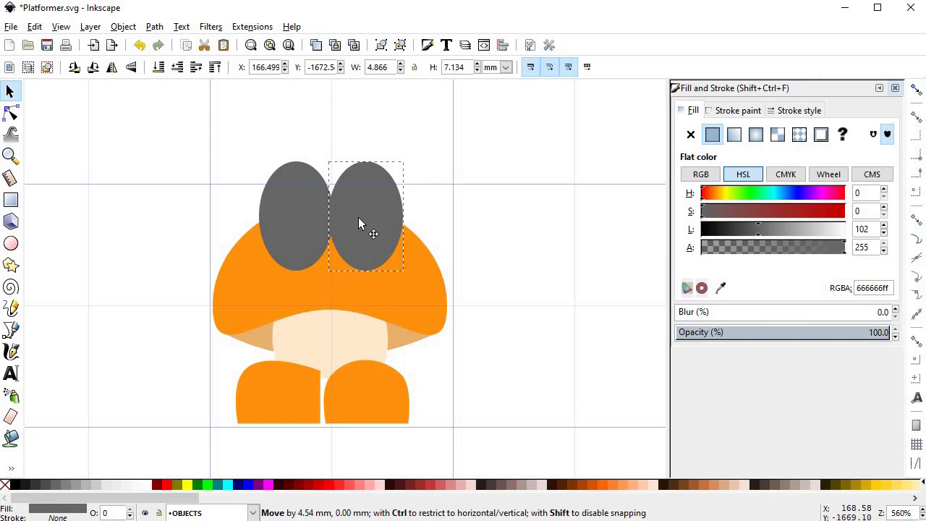
{"action": "left_click_drag", "start_coordinate": [359, 219], "coordinate": [356, 218]}
{"action": "left_click", "coordinate": [312, 223], "text": "shift"}
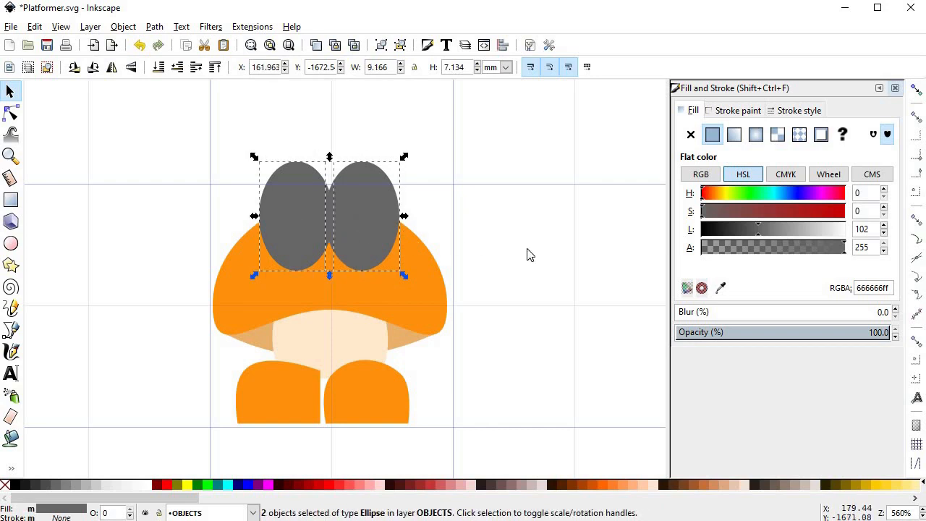
{"action": "key", "text": "ctrl+plus"}
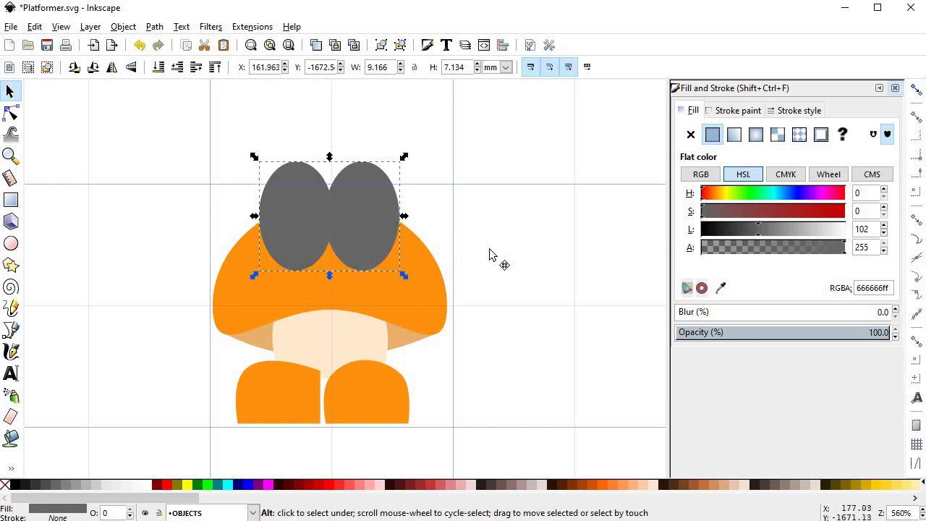
Make the upper and lower nodes where the two eye ellipses meet smooth.
{"action": "scroll", "coordinate": [327, 330], "scroll_direction": "up", "scroll_amount": 3}
{"action": "key", "text": "n"}
{"action": "left_click_drag", "start_coordinate": [289, 145], "coordinate": [427, 340]}
{"action": "left_click", "coordinate": [184, 67]}
{"action": "left_click_drag", "start_coordinate": [364, 177], "coordinate": [369, 168]}
{"action": "key", "text": "ctrl+z"}
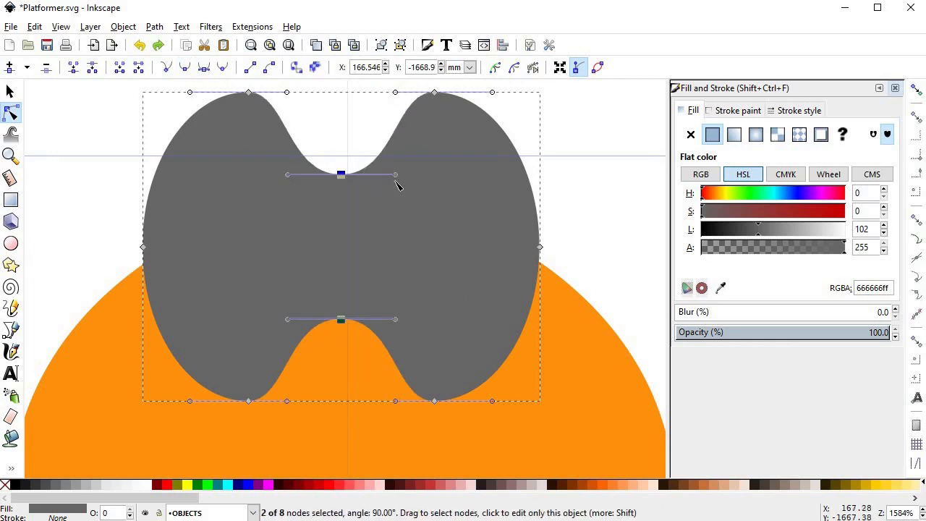
Shorten the handles of the upper and lower centre nodes of the eye shape to tighten both notches.
{"action": "left_click", "coordinate": [341, 175]}
{"action": "left_click_drag", "start_coordinate": [288, 174], "coordinate": [317, 174]}
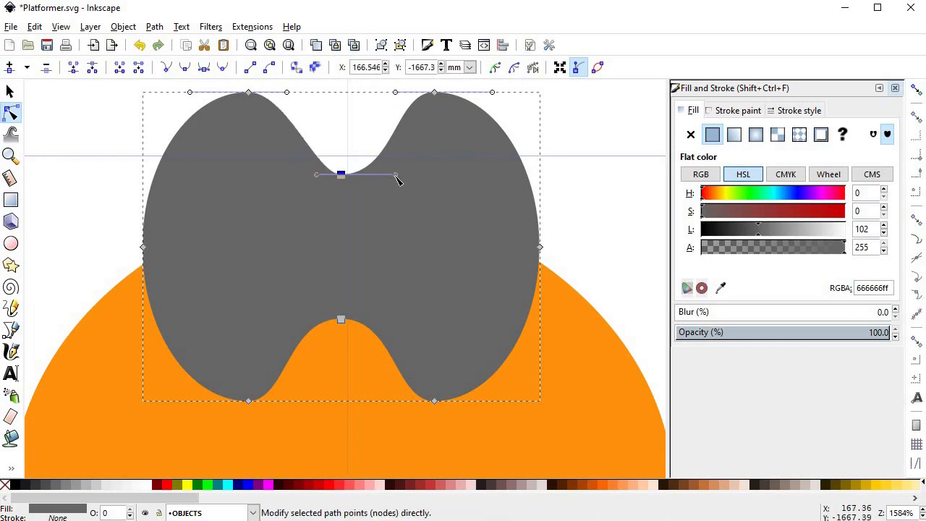
{"action": "left_click", "coordinate": [341, 320]}
{"action": "left_click_drag", "start_coordinate": [285, 321], "coordinate": [311, 319]}
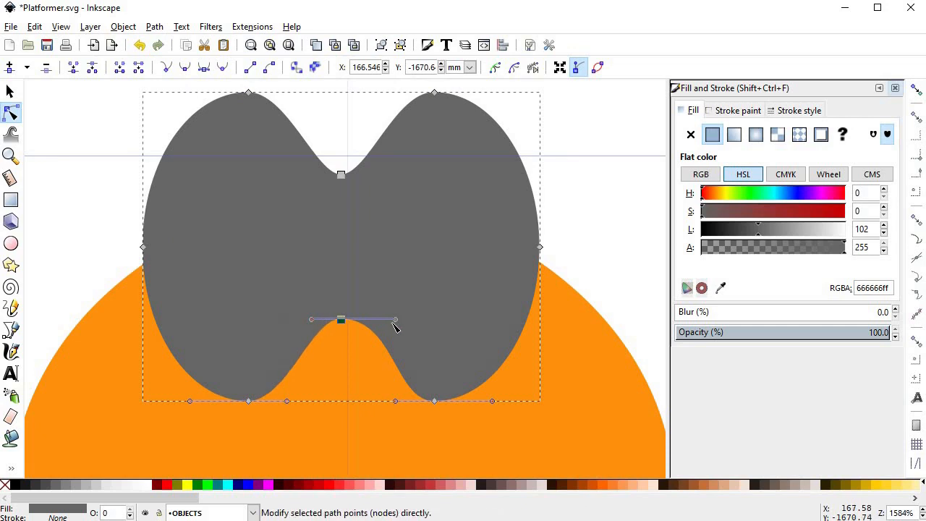
{"action": "left_click_drag", "start_coordinate": [397, 320], "coordinate": [375, 320]}
Extend the inner handles of the eye shape's bottom and top nodes toward the centre to make both lobes rounder.
{"action": "left_click_drag", "start_coordinate": [286, 401], "coordinate": [323, 402]}
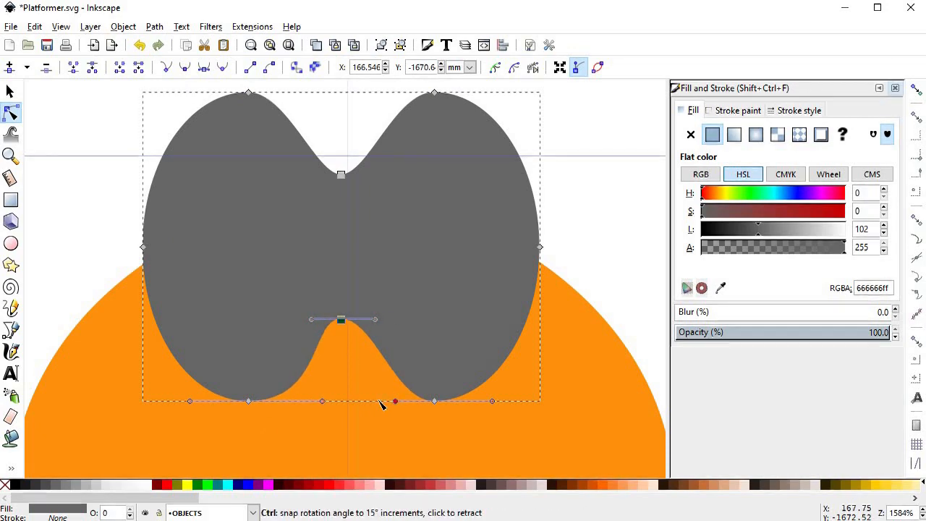
{"action": "left_click_drag", "start_coordinate": [395, 401], "coordinate": [366, 403]}
{"action": "scroll", "coordinate": [392, 134], "scroll_direction": "up", "scroll_amount": 3}
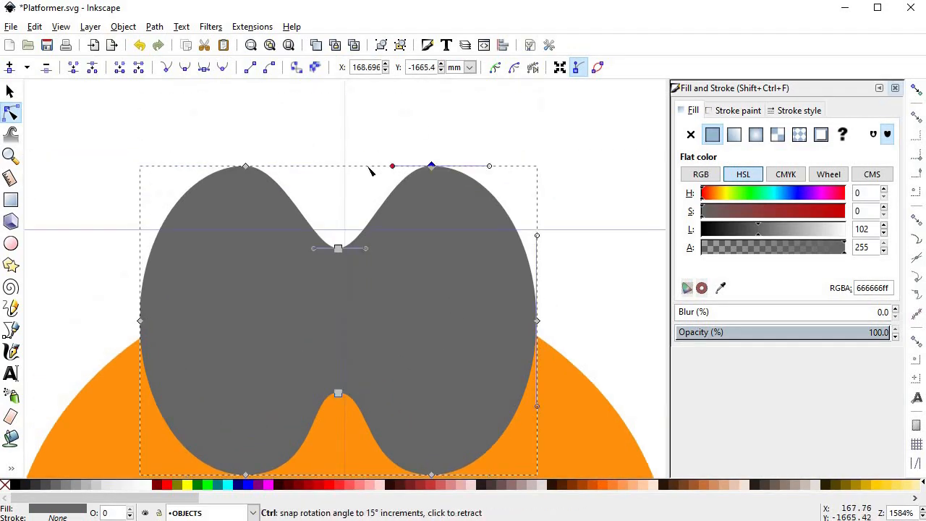
{"action": "left_click", "coordinate": [246, 167]}
{"action": "left_click_drag", "start_coordinate": [284, 166], "coordinate": [314, 167]}
Move the eye shape's outer side nodes inward and narrow the whole shape to about 7.8 mm wide over the cap.
{"action": "left_click_drag", "start_coordinate": [145, 321], "coordinate": [156, 322]}
{"action": "left_click_drag", "start_coordinate": [528, 321], "coordinate": [524, 321]}
{"action": "left_click_drag", "start_coordinate": [150, 321], "coordinate": [158, 320]}
{"action": "key", "text": "s"}
{"action": "left_click", "coordinate": [633, 259]}
{"action": "scroll", "coordinate": [600, 290], "scroll_direction": "down", "scroll_amount": 3}
{"action": "left_click", "coordinate": [417, 264]}
{"action": "left_click_drag", "start_coordinate": [436, 257], "coordinate": [407, 264]}
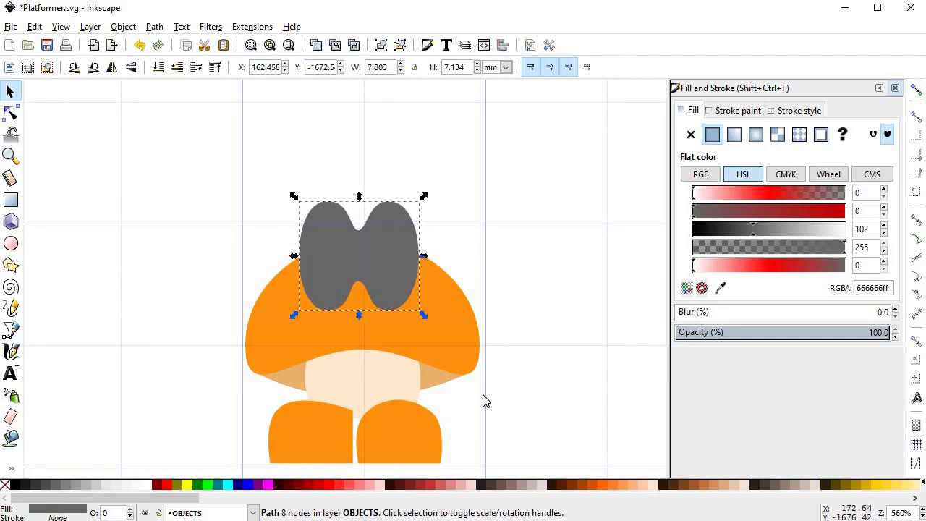
Fill the eye shape with the underside's tan and raise its lightness to 219, giving pale beige f6dec0ff.
{"action": "key", "text": "d"}
{"action": "left_click", "coordinate": [439, 380]}
{"action": "left_click_drag", "start_coordinate": [799, 228], "coordinate": [823, 231]}
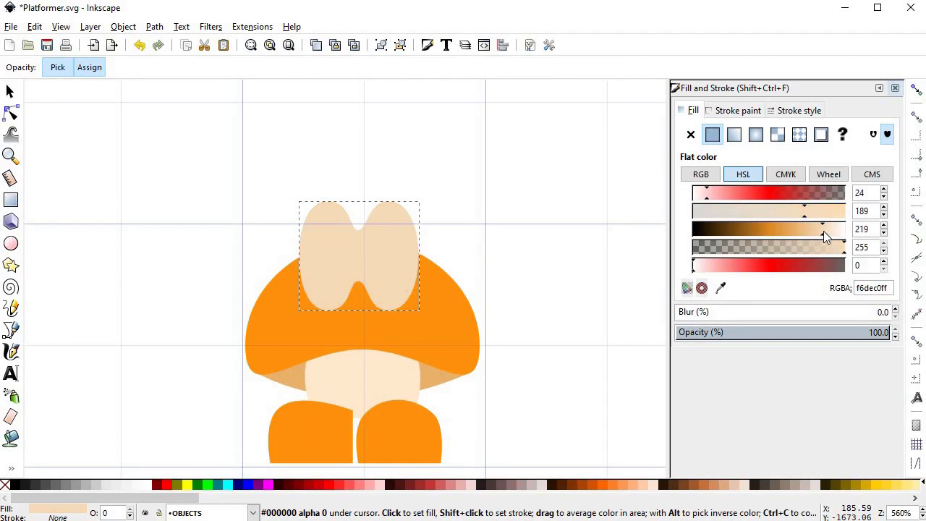
{"action": "key", "text": "s"}
{"action": "left_click", "coordinate": [502, 292]}
{"action": "scroll", "coordinate": [501, 292], "scroll_direction": "down", "scroll_amount": 1}
{"action": "scroll", "coordinate": [498, 299], "scroll_direction": "up", "scroll_amount": 1}
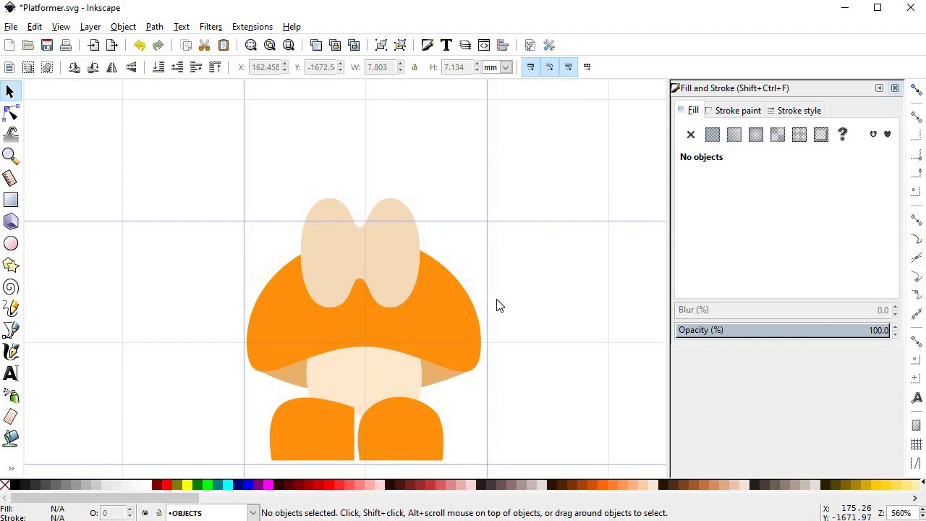
Draw a dark brown 321e07ff pupil about 1.1 by 1.5 mm in the left eye and duplicate it into the right eye.
{"action": "key", "text": "alt"}
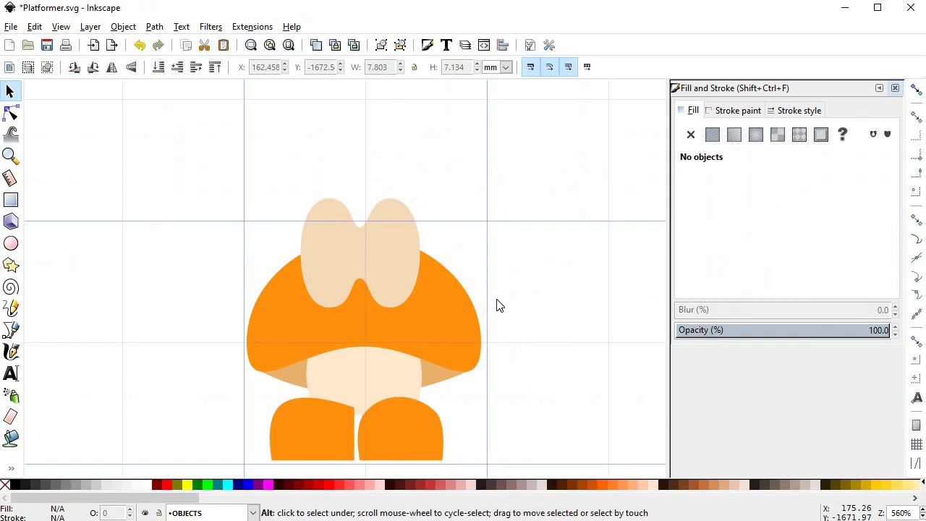
{"action": "left_click", "coordinate": [10, 244]}
{"action": "left_click_drag", "start_coordinate": [284, 305], "coordinate": [395, 263]}
{"action": "left_click", "coordinate": [719, 229]}
{"action": "key", "text": "s"}
{"action": "scroll", "coordinate": [344, 277], "scroll_direction": "up", "scroll_amount": 1}
{"action": "key", "text": "ctrl+d"}
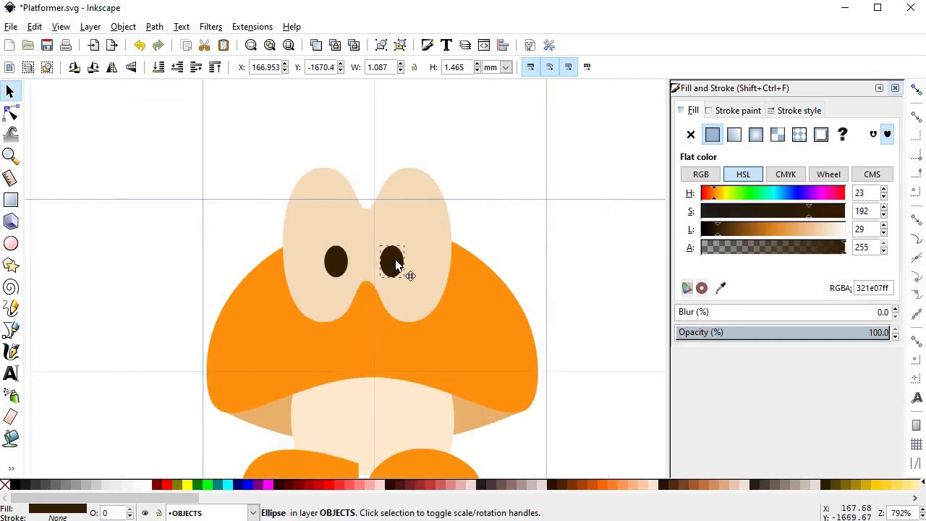
{"action": "left_click", "coordinate": [506, 258]}
Select both feet and shift them slightly up and to the right against the stem.
{"action": "scroll", "coordinate": [508, 257], "scroll_direction": "down", "scroll_amount": 1}
{"action": "left_click_drag", "start_coordinate": [536, 334], "coordinate": [542, 295]}
{"action": "left_click", "coordinate": [390, 401]}
{"action": "left_click", "coordinate": [451, 393], "text": "shift"}
{"action": "left_click_drag", "start_coordinate": [451, 396], "coordinate": [459, 388]}
{"action": "left_click", "coordinate": [548, 224]}
Draw a closed four-sided eyebrow with the Pen tool, slanting up and outward from between the eyes over the right eye.
{"action": "left_click_drag", "start_coordinate": [549, 224], "coordinate": [546, 312]}
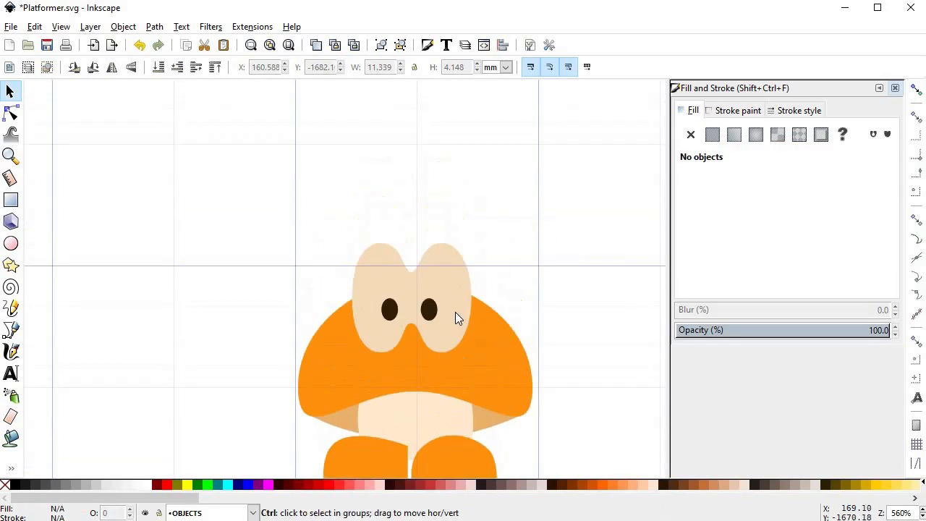
{"action": "scroll", "coordinate": [455, 312], "scroll_direction": "up", "scroll_amount": 1}
{"action": "left_click_drag", "start_coordinate": [448, 341], "coordinate": [435, 376]}
{"action": "scroll", "coordinate": [399, 246], "scroll_direction": "up", "scroll_amount": 1}
{"action": "key", "text": "b"}
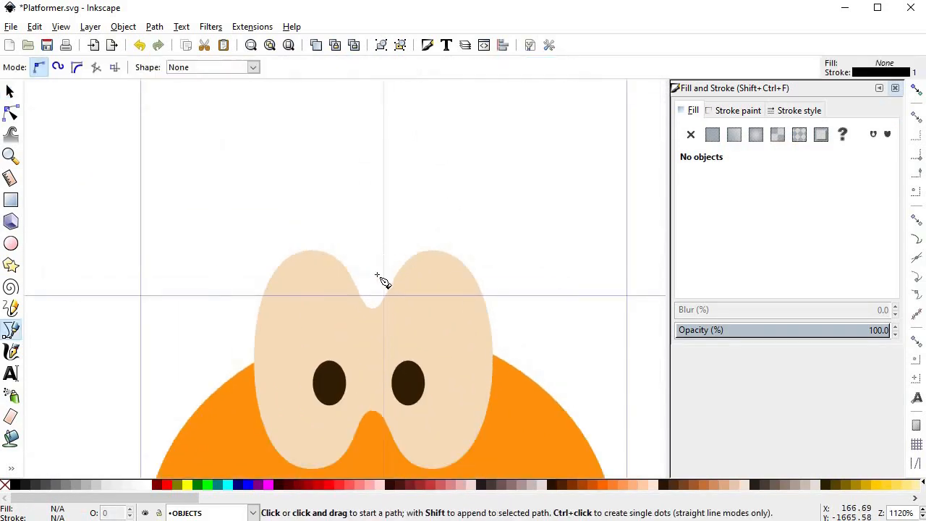
{"action": "left_click", "coordinate": [372, 287]}
{"action": "left_click", "coordinate": [384, 315]}
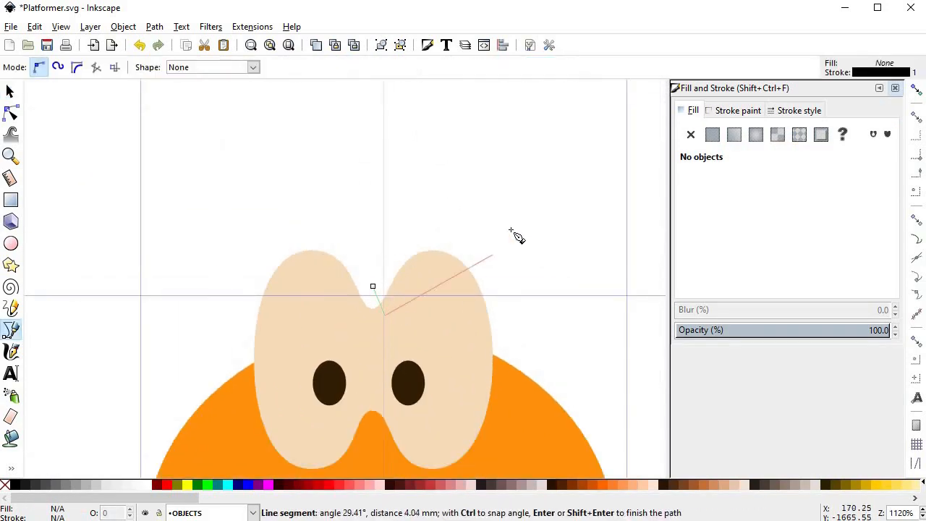
{"action": "left_click", "coordinate": [510, 233]}
{"action": "left_click", "coordinate": [483, 199]}
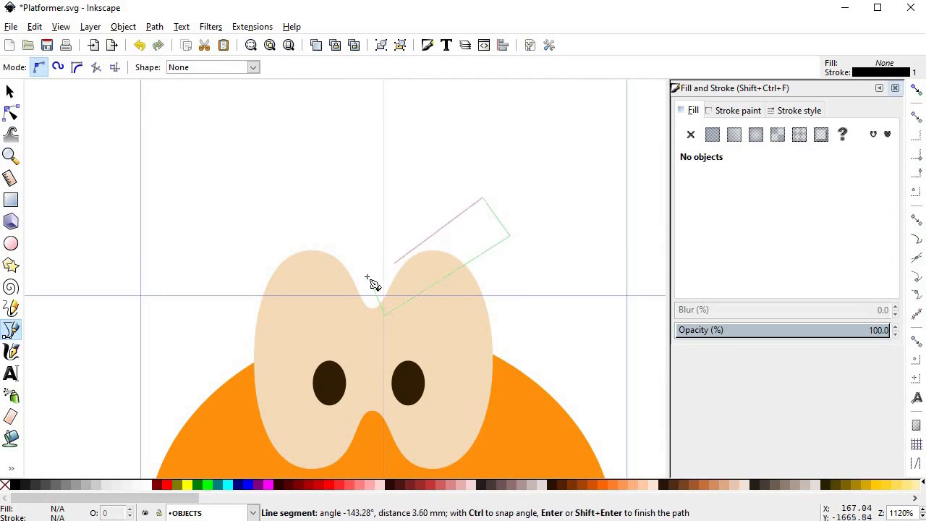
{"action": "left_click", "coordinate": [373, 287]}
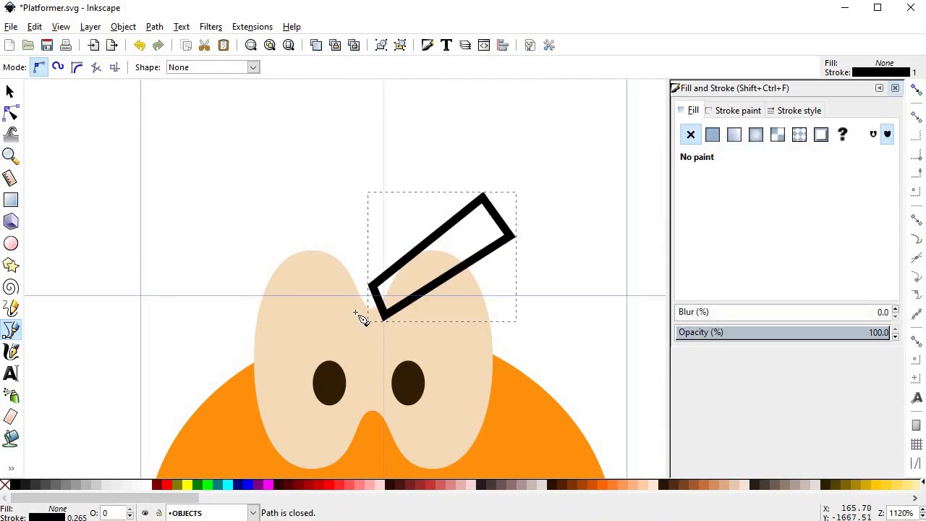
Draw a second closed four-sided eyebrow with the Pen tool, slanting up and outward over the left eye.
{"action": "left_click", "coordinate": [353, 315]}
{"action": "left_click", "coordinate": [293, 173]}
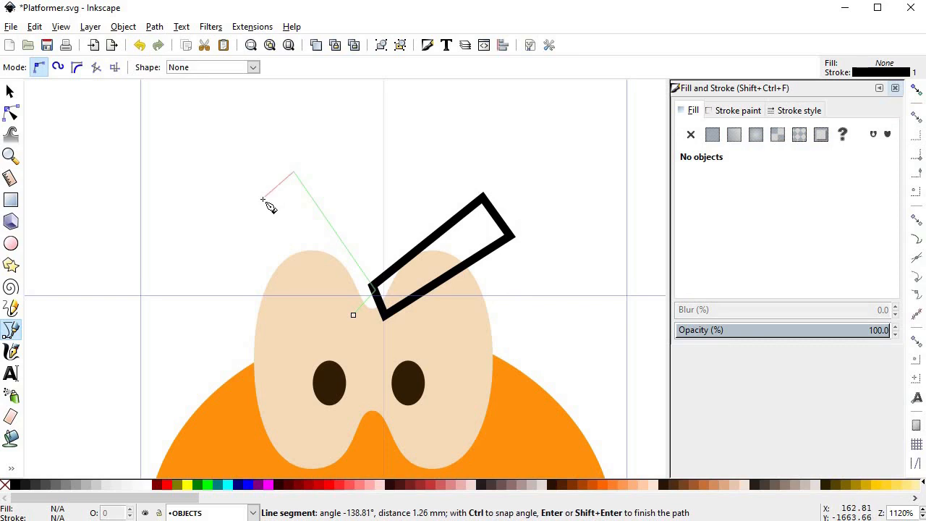
{"action": "left_click", "coordinate": [262, 198]}
{"action": "left_click", "coordinate": [353, 315]}
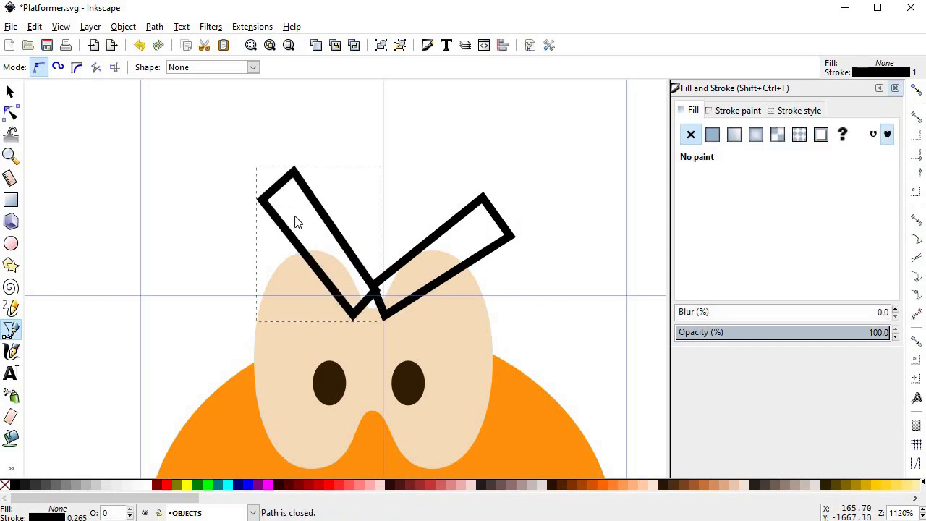
Rotate the left eyebrow counterclockwise to roughly mirror the right one, nudge it toward the centre, and select both eyebrows.
{"action": "key", "text": "s"}
{"action": "left_click", "coordinate": [283, 185]}
{"action": "left_click_drag", "start_coordinate": [252, 161], "coordinate": [227, 205]}
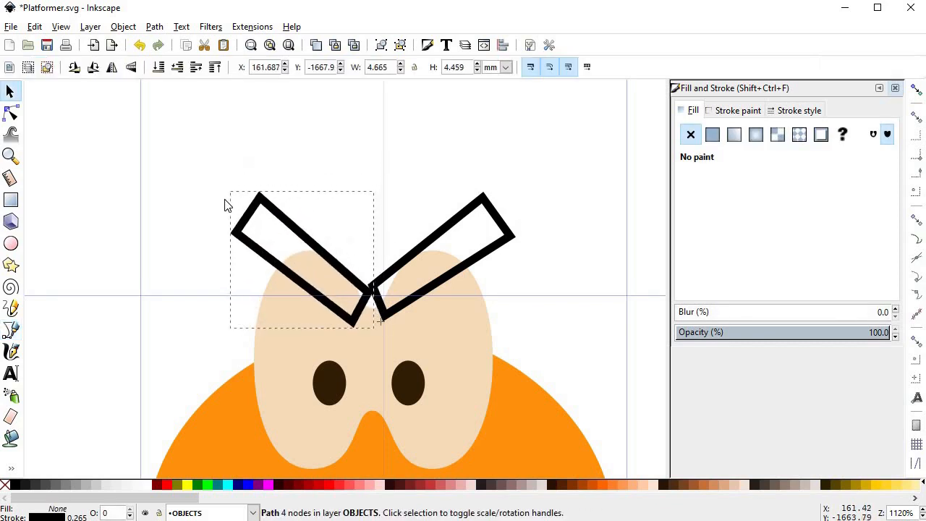
{"action": "left_click", "coordinate": [294, 260]}
{"action": "left_click_drag", "start_coordinate": [301, 246], "coordinate": [306, 251]}
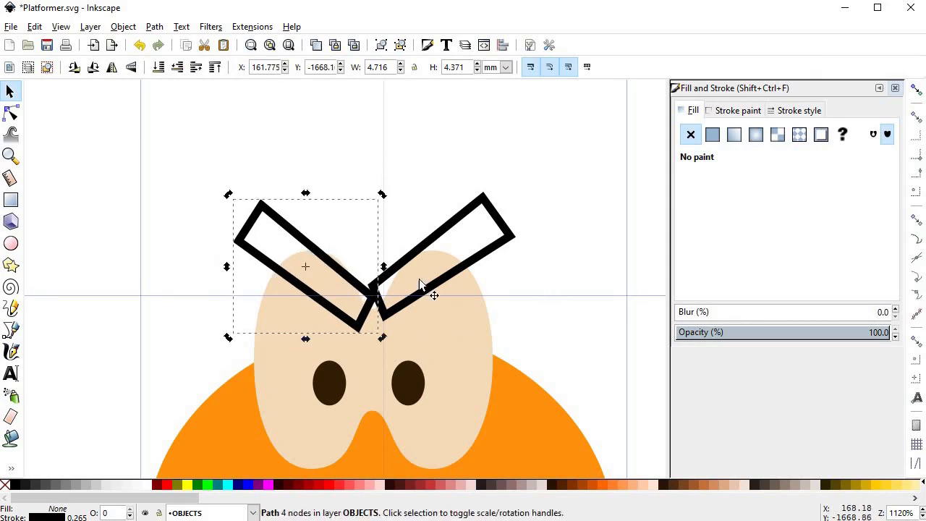
{"action": "left_click", "coordinate": [442, 253], "text": "shift"}
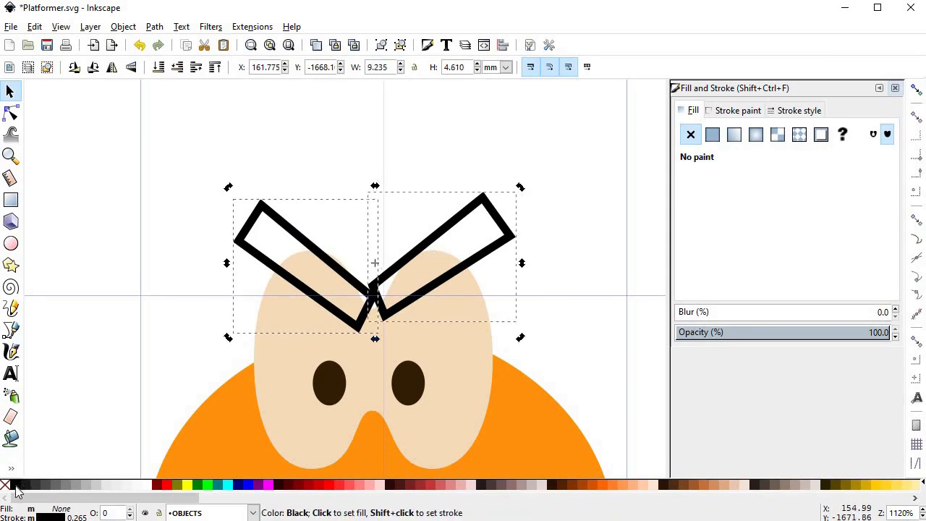
Fill both eyebrows with 90% Gray and remove their black outline.
{"action": "key", "text": "shift"}
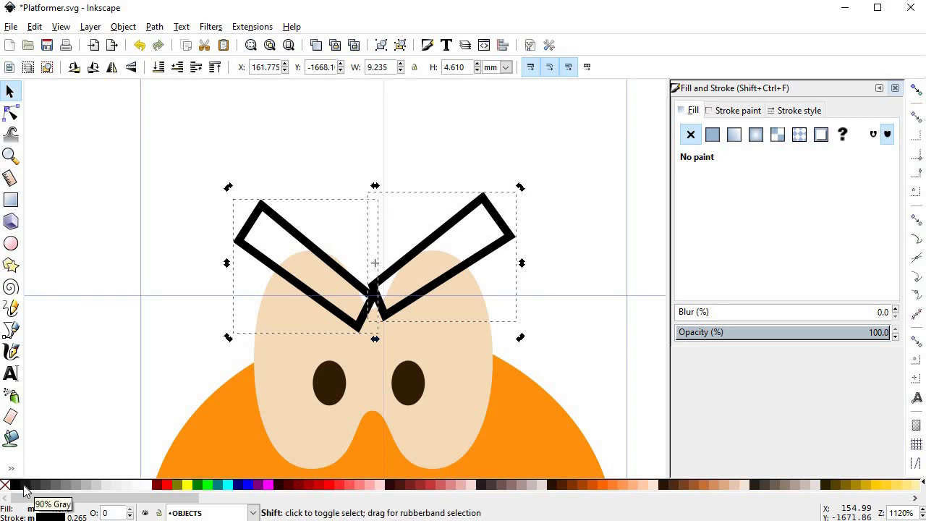
{"action": "left_click", "coordinate": [23, 487]}
{"action": "left_click", "coordinate": [5, 485], "text": "shift"}
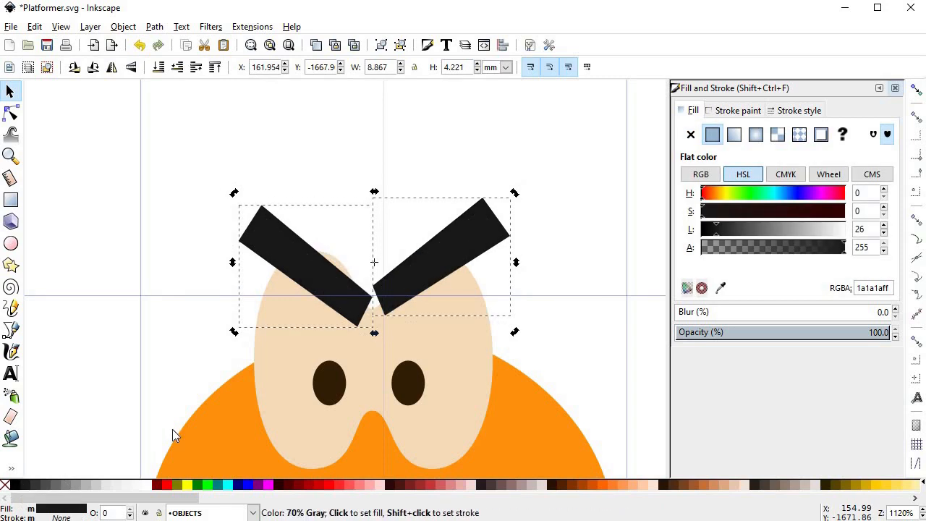
{"action": "key", "text": "Escape"}
{"action": "scroll", "coordinate": [590, 224], "scroll_direction": "down", "scroll_amount": 2}
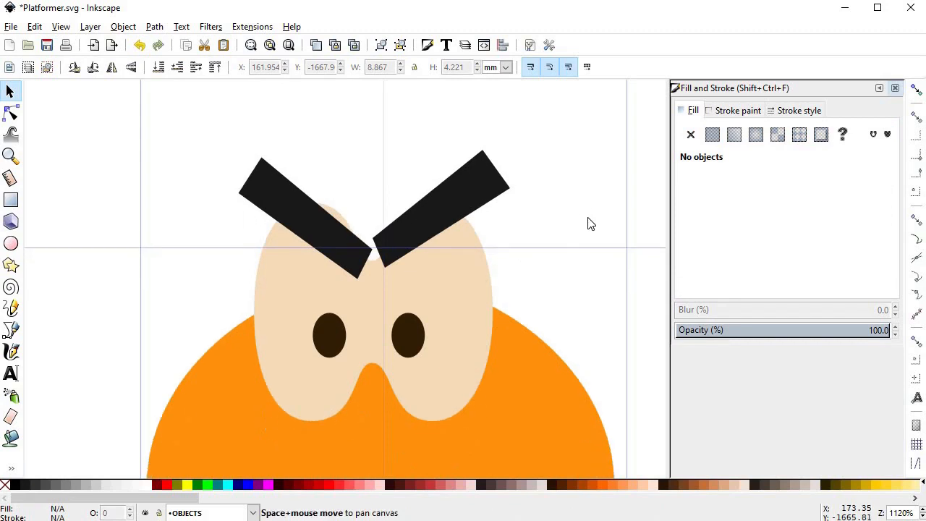
Add nodes along the cream eye area's upper-left edge and pull it in so it stays under the left eyebrow.
{"action": "left_click", "coordinate": [331, 269]}
{"action": "key", "text": "n"}
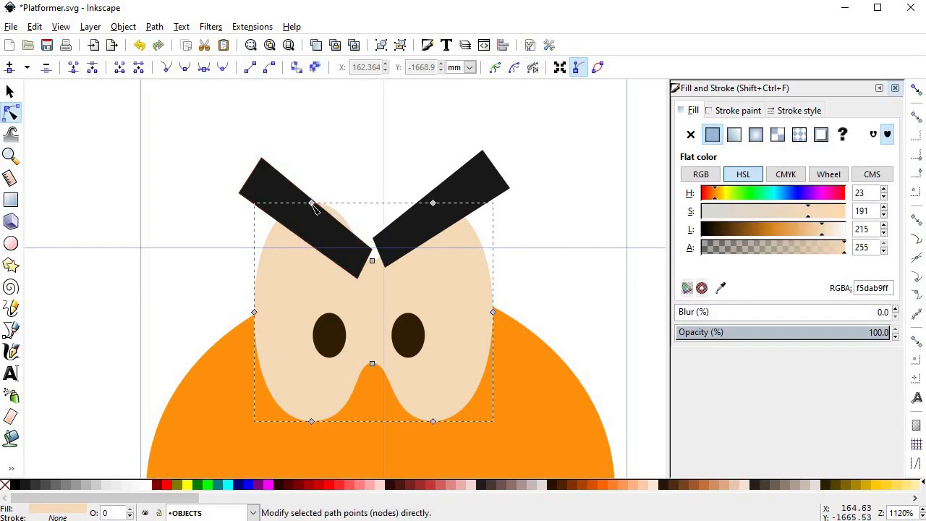
{"action": "double_click", "coordinate": [351, 230]}
{"action": "left_click_drag", "start_coordinate": [353, 237], "coordinate": [353, 249]}
{"action": "left_click_drag", "start_coordinate": [312, 203], "coordinate": [319, 224]}
{"action": "key", "text": "ctrl+z"}
{"action": "double_click", "coordinate": [334, 214]}
{"action": "key", "text": "s"}
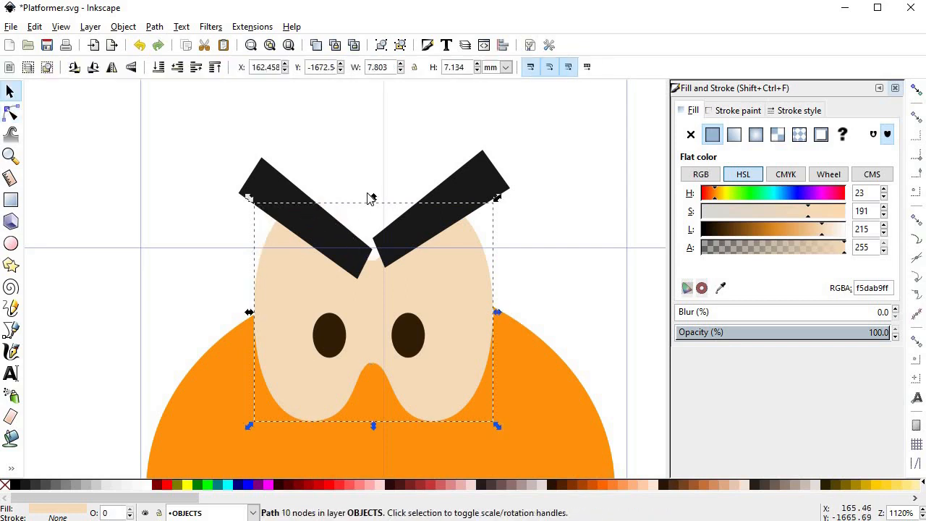
{"action": "key", "text": "Escape"}
{"action": "scroll", "coordinate": [416, 322], "scroll_direction": "down", "scroll_amount": 5}
{"action": "scroll", "coordinate": [453, 288], "scroll_direction": "up", "scroll_amount": 4}
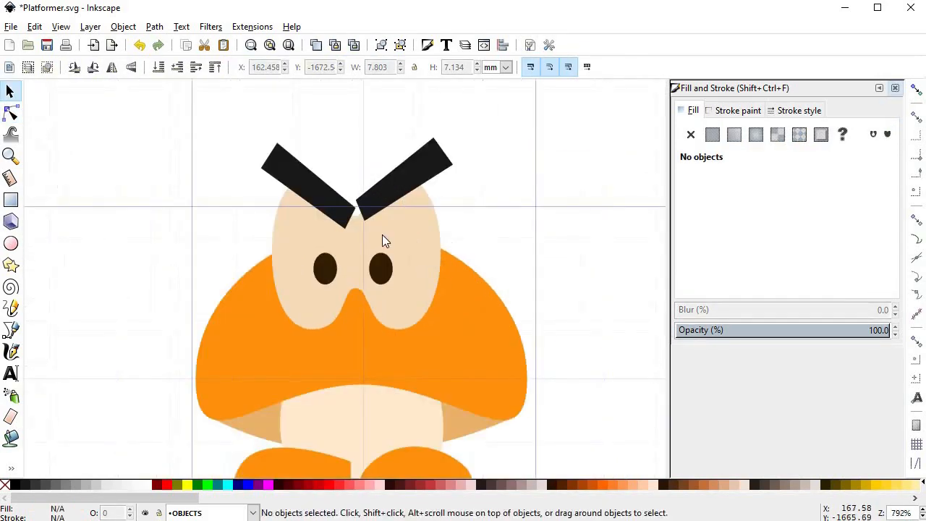
Lower the outer bottom corner node of each eyebrow so both eyebrows flare wider toward their outer ends.
{"action": "scroll", "coordinate": [382, 240], "scroll_direction": "up", "scroll_amount": 1}
{"action": "double_click", "coordinate": [477, 190]}
{"action": "left_click_drag", "start_coordinate": [484, 199], "coordinate": [481, 205]}
{"action": "left_click", "coordinate": [225, 195]}
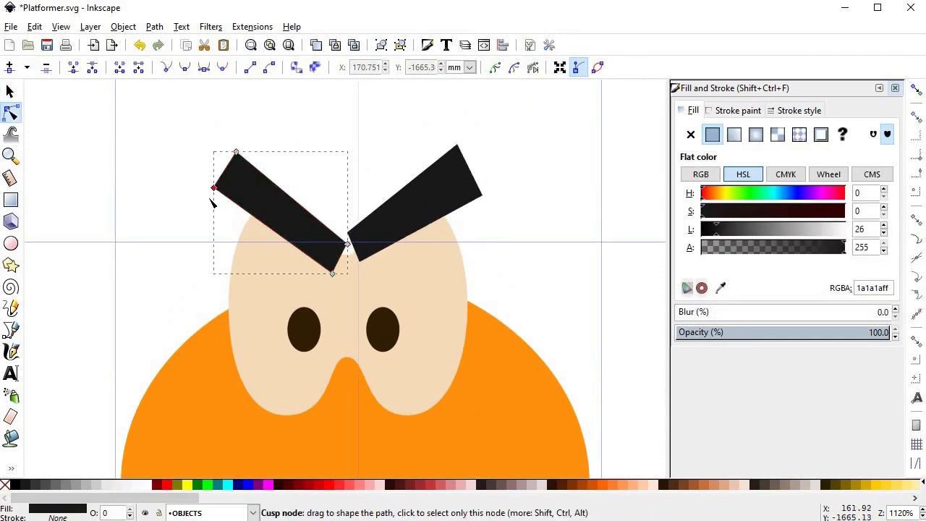
{"action": "left_click_drag", "start_coordinate": [213, 188], "coordinate": [210, 198]}
{"action": "key", "text": "s"}
{"action": "key", "text": "Escape"}
{"action": "scroll", "coordinate": [369, 299], "scroll_direction": "down", "scroll_amount": 5}
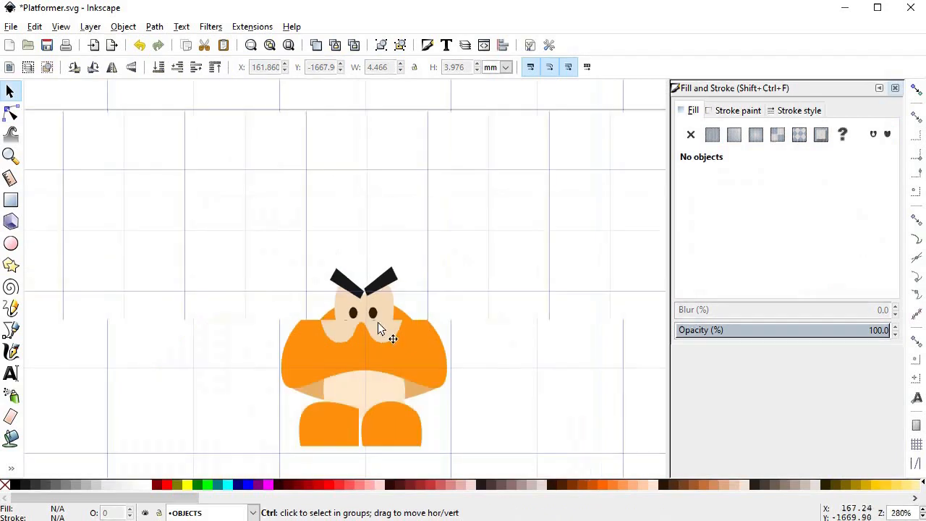
{"action": "scroll", "coordinate": [414, 299], "scroll_direction": "up", "scroll_amount": 2}
{"action": "scroll", "coordinate": [414, 300], "scroll_direction": "up", "scroll_amount": 1}
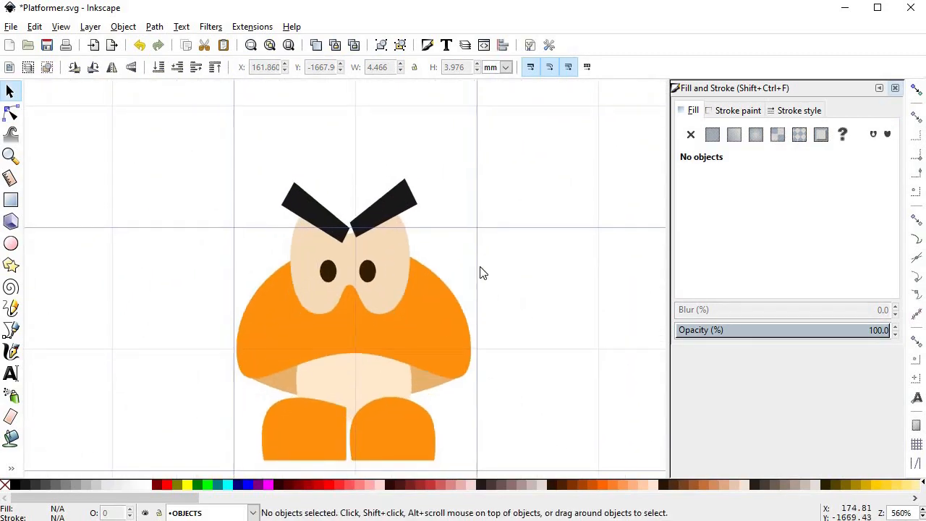
Select the eyebrows, pupils and cream eye area, widen them to about 10.2 mm, and shift them slightly down and left.
{"action": "left_click_drag", "start_coordinate": [267, 162], "coordinate": [431, 309]}
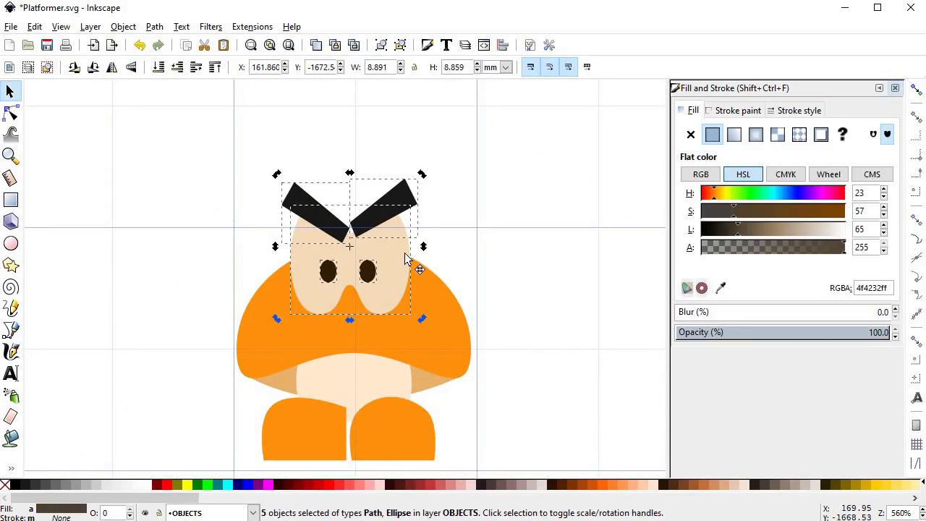
{"action": "left_click_drag", "start_coordinate": [437, 249], "coordinate": [439, 249]}
{"action": "left_click_drag", "start_coordinate": [392, 301], "coordinate": [389, 296]}
{"action": "left_click", "coordinate": [504, 340]}
Select both feet and move them down slightly from the stem.
{"action": "scroll", "coordinate": [509, 335], "scroll_direction": "down", "scroll_amount": 1}
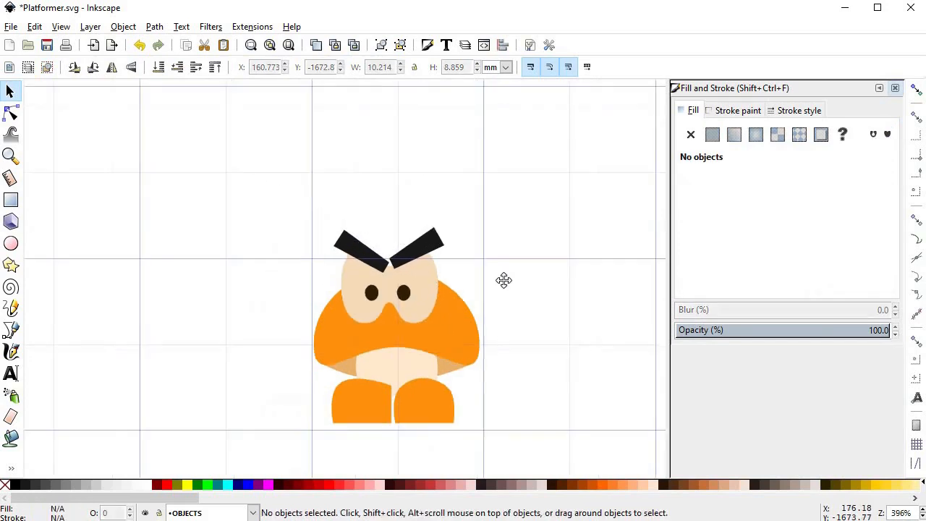
{"action": "scroll", "coordinate": [502, 280], "scroll_direction": "down", "scroll_amount": 2}
{"action": "left_click", "coordinate": [418, 352]}
{"action": "left_click", "coordinate": [378, 351], "text": "shift"}
{"action": "left_click", "coordinate": [520, 293]}
{"action": "scroll", "coordinate": [520, 295], "scroll_direction": "down", "scroll_amount": 3}
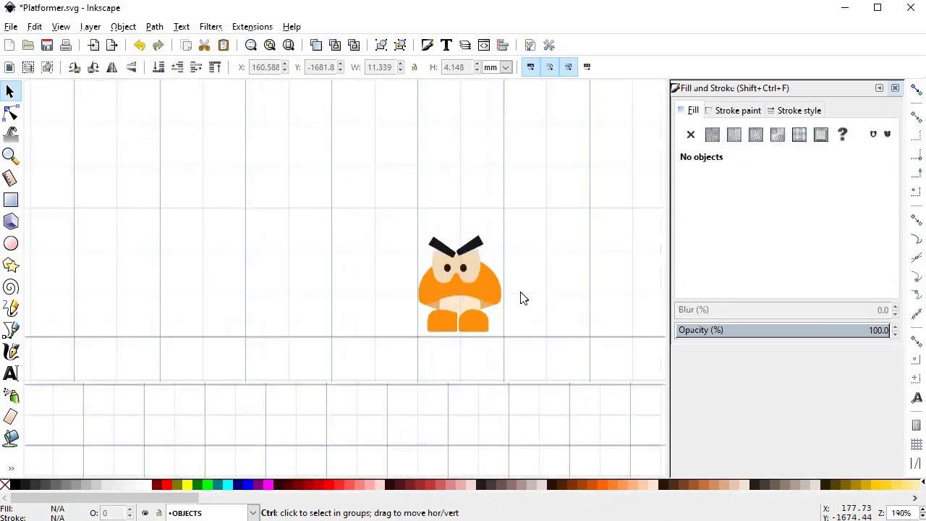
Select the orange cap and its tan underside and squash them vertically from below to about 9.6 mm high.
{"action": "scroll", "coordinate": [518, 297], "scroll_direction": "up", "scroll_amount": 4}
{"action": "left_click_drag", "start_coordinate": [504, 319], "coordinate": [539, 332]}
{"action": "left_click", "coordinate": [496, 296]}
{"action": "left_click", "coordinate": [470, 341], "text": "shift"}
{"action": "left_click_drag", "start_coordinate": [399, 367], "coordinate": [396, 352]}
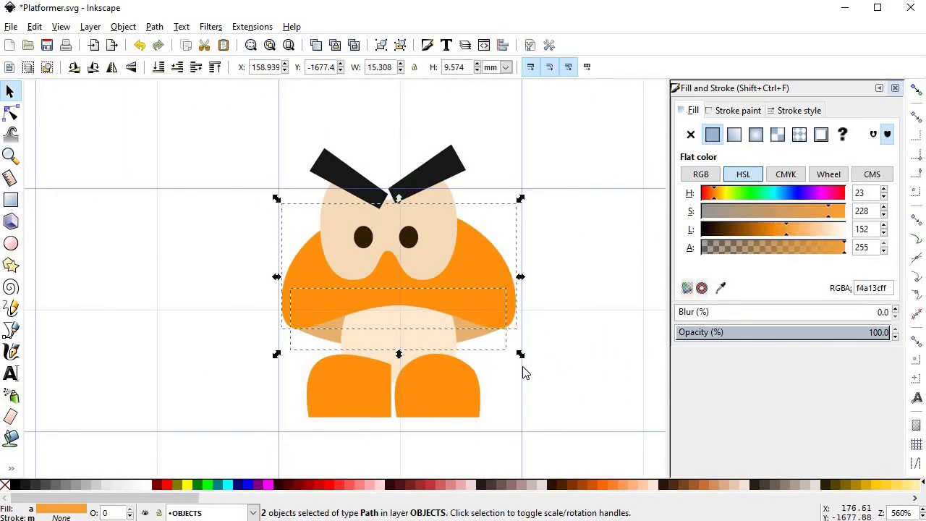
Select both feet and move them up closer to the cap.
{"action": "left_click", "coordinate": [443, 393]}
{"action": "left_click", "coordinate": [377, 397], "text": "shift"}
{"action": "mouse_move", "coordinate": [426, 404]}
{"action": "left_mouse_down"}
{"action": "mouse_move", "coordinate": [425, 390]}
{"action": "mouse_move", "coordinate": [422, 413]}
{"action": "left_mouse_up"}
{"action": "left_click", "coordinate": [549, 397]}
{"action": "scroll", "coordinate": [549, 397], "scroll_direction": "down", "scroll_amount": 1}
{"action": "scroll", "coordinate": [469, 296], "scroll_direction": "up", "scroll_amount": 1}
Extend the outer ends of both eyebrows slightly outward by moving their corner nodes.
{"action": "mouse_move", "coordinate": [325, 147]}
{"action": "left_mouse_down"}
{"action": "mouse_move", "coordinate": [496, 303]}
{"action": "mouse_move", "coordinate": [472, 211]}
{"action": "mouse_move", "coordinate": [505, 209]}
{"action": "left_mouse_up"}
{"action": "double_click", "coordinate": [474, 210]}
{"action": "left_click", "coordinate": [491, 199]}
{"action": "left_click", "coordinate": [383, 224]}
{"action": "left_click_drag", "start_coordinate": [311, 162], "coordinate": [368, 218]}
{"action": "left_click_drag", "start_coordinate": [357, 190], "coordinate": [336, 214]}
{"action": "left_click", "coordinate": [334, 189]}
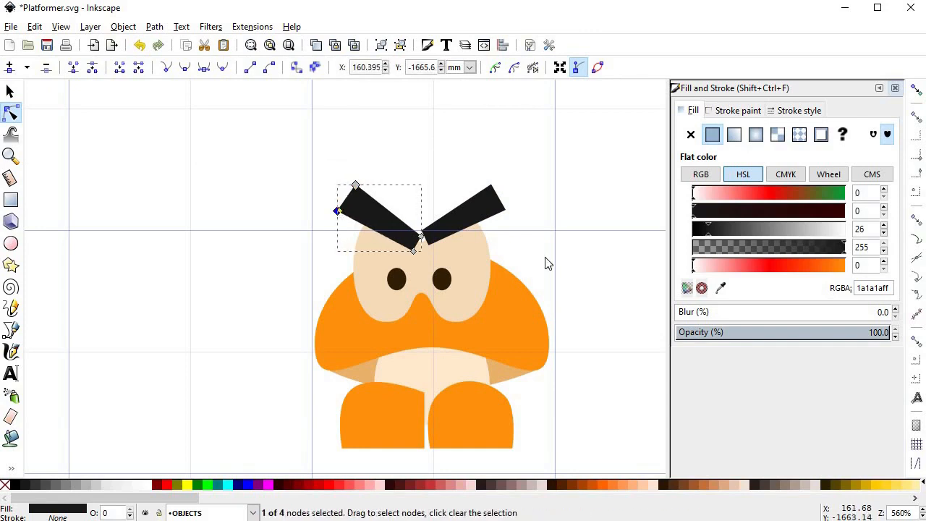
{"action": "key", "text": "s"}
{"action": "left_click", "coordinate": [544, 265]}
Move the right and left eyebrows down slightly over the cream eye area.
{"action": "scroll", "coordinate": [538, 278], "scroll_direction": "down", "scroll_amount": 3}
{"action": "scroll", "coordinate": [539, 272], "scroll_direction": "up", "scroll_amount": 4}
{"action": "left_click_drag", "start_coordinate": [458, 209], "coordinate": [456, 219]}
{"action": "left_click_drag", "start_coordinate": [323, 229], "coordinate": [323, 236]}
Add a node to the cream eye area's top edge between the eyebrows and pull it down beneath them.
{"action": "left_click", "coordinate": [417, 261]}
{"action": "double_click", "coordinate": [414, 217]}
{"action": "left_click", "coordinate": [412, 216]}
{"action": "left_click", "coordinate": [424, 213]}
{"action": "left_click_drag", "start_coordinate": [424, 213], "coordinate": [426, 232]}
{"action": "key", "text": "s"}
{"action": "left_click", "coordinate": [511, 272]}
{"action": "scroll", "coordinate": [507, 253], "scroll_direction": "down", "scroll_amount": 2}
{"action": "scroll", "coordinate": [480, 288], "scroll_direction": "up", "scroll_amount": 1}
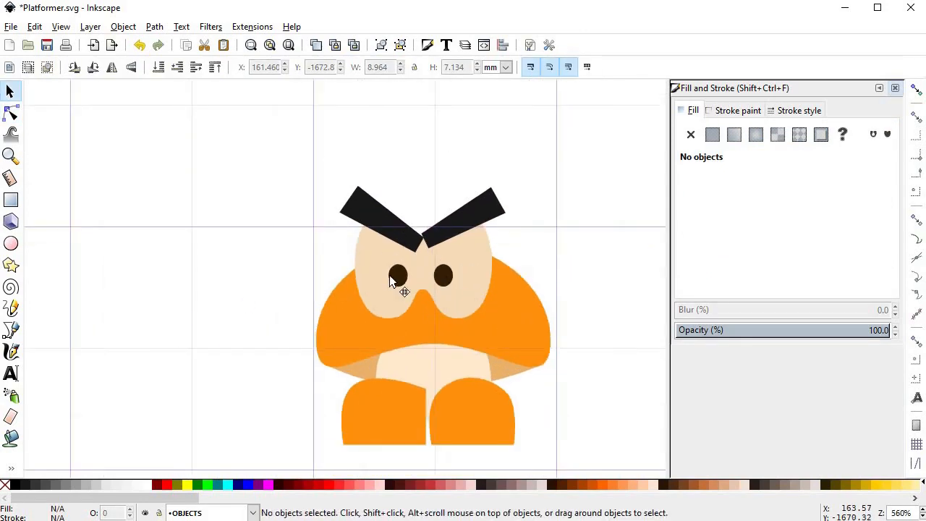
Shift both pupils slightly to the left within the cream eye area.
{"action": "left_click", "coordinate": [396, 284]}
{"action": "left_click", "coordinate": [443, 275]}
{"action": "left_click", "coordinate": [516, 430]}
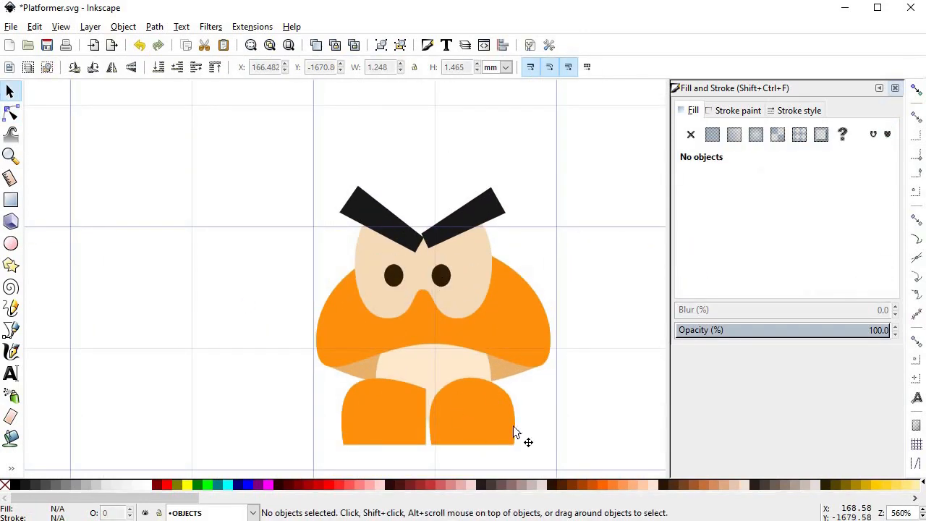
{"action": "scroll", "coordinate": [516, 418], "scroll_direction": "down", "scroll_amount": 3}
{"action": "scroll", "coordinate": [508, 376], "scroll_direction": "up", "scroll_amount": 1}
{"action": "scroll", "coordinate": [468, 296], "scroll_direction": "up", "scroll_amount": 2}
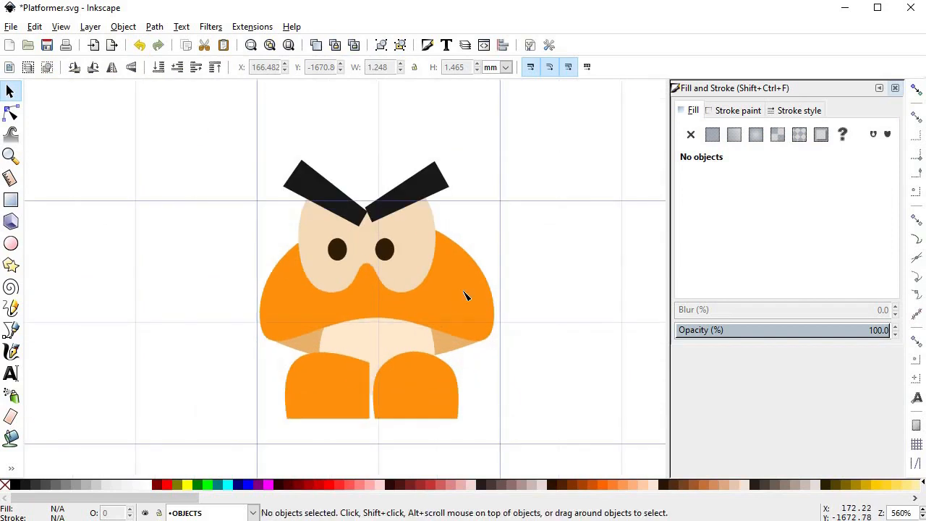
Reshape the cap's dome by shortening the top node's handles and adjusting the side node's handle.
{"action": "double_click", "coordinate": [390, 228]}
{"action": "left_click_drag", "start_coordinate": [431, 217], "coordinate": [421, 219]}
{"action": "left_click_drag", "start_coordinate": [325, 215], "coordinate": [337, 216]}
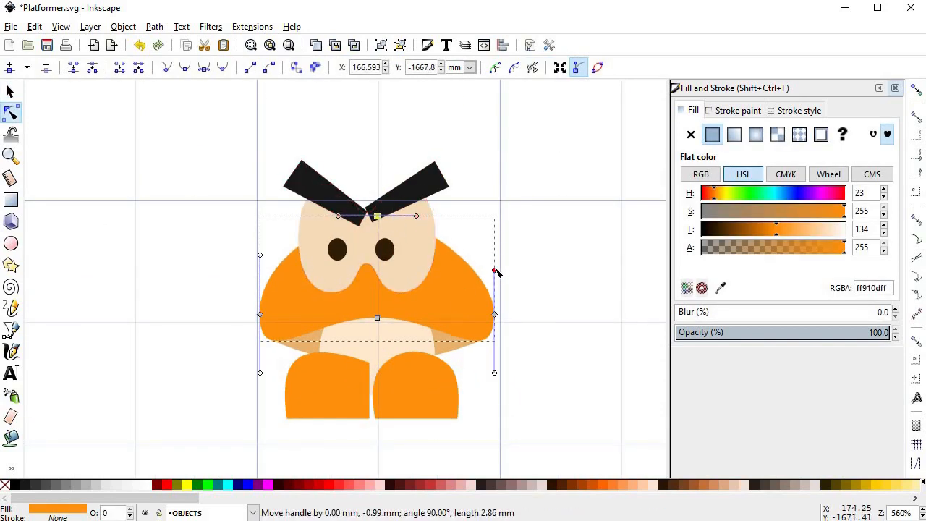
{"action": "key", "text": "s"}
{"action": "left_click", "coordinate": [493, 345]}
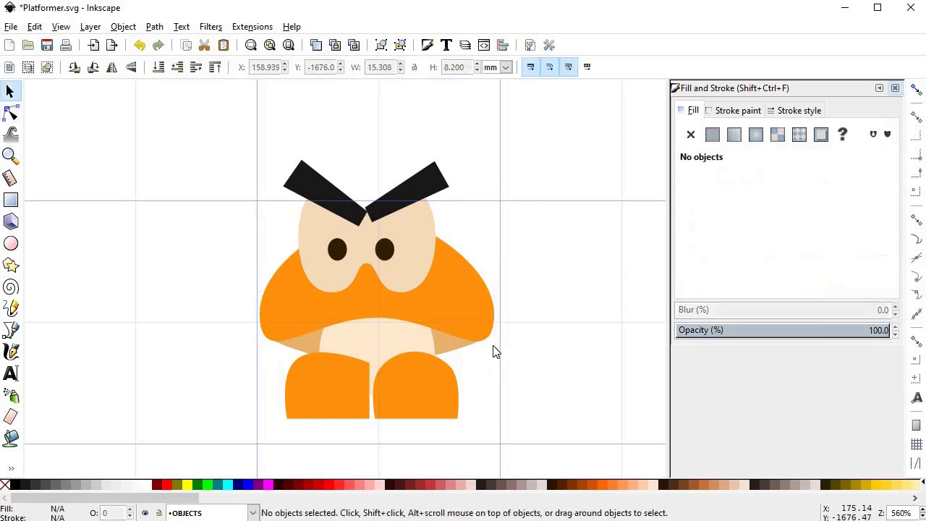
{"action": "key", "text": "space"}
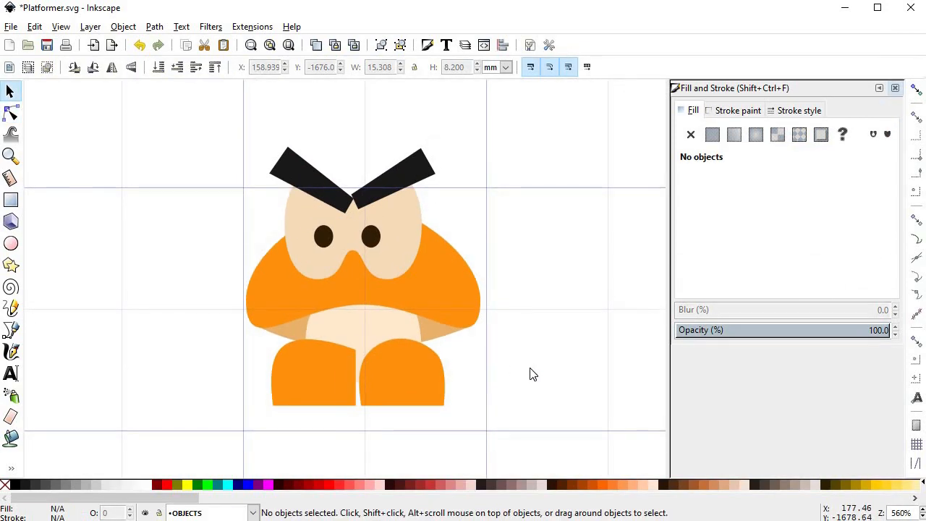
Narrow the cream eye area by pulling in its right side to about 8.4 mm wide, plus its left side slightly.
{"action": "left_click", "coordinate": [408, 232]}
{"action": "left_click_drag", "start_coordinate": [425, 226], "coordinate": [418, 226]}
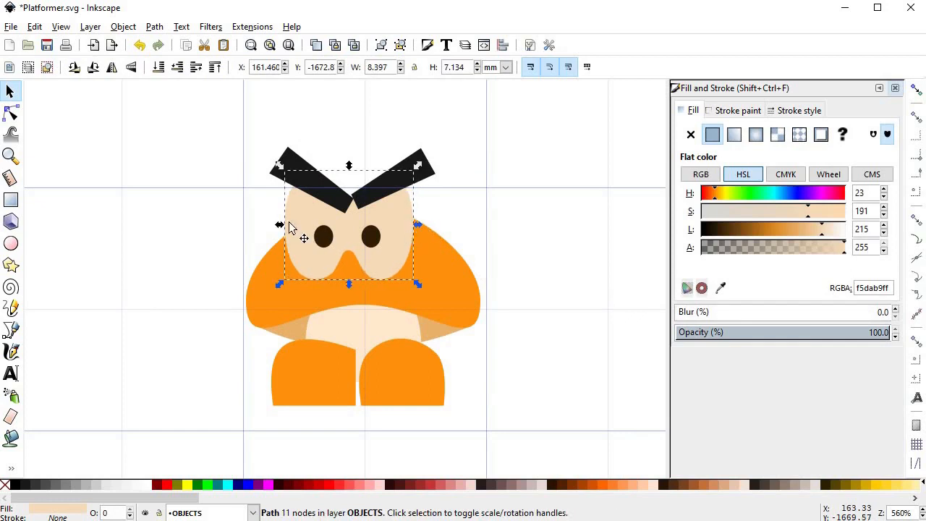
{"action": "left_click_drag", "start_coordinate": [284, 223], "coordinate": [287, 222]}
{"action": "left_click", "coordinate": [510, 287]}
Select the eyebrows, pupils and cream eye area together and enlarge them slightly to about 11.3 mm wide.
{"action": "key", "text": "space"}
{"action": "left_click_drag", "start_coordinate": [270, 122], "coordinate": [414, 254]}
{"action": "left_click", "coordinate": [541, 305]}
{"action": "scroll", "coordinate": [539, 307], "scroll_direction": "down", "scroll_amount": 3, "text": "ctrl"}
{"action": "scroll", "coordinate": [474, 300], "scroll_direction": "up", "scroll_amount": 4, "text": "ctrl"}
{"action": "scroll", "coordinate": [473, 300], "scroll_direction": "down", "scroll_amount": 1, "text": "ctrl"}
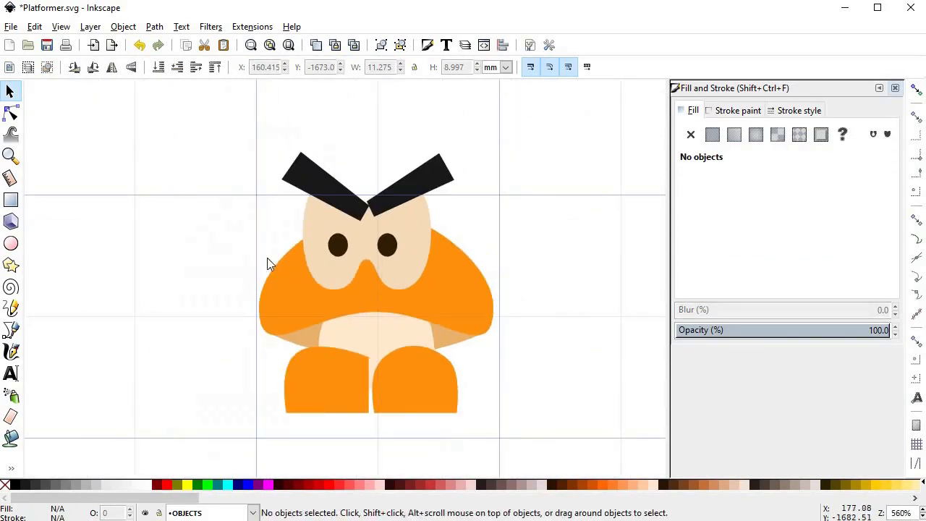
Select the cap, underside, stem and feet without the pupils and narrow them symmetrically to about 14.6 mm wide.
{"action": "left_click_drag", "start_coordinate": [536, 437], "coordinate": [229, 204]}
{"action": "left_click", "coordinate": [338, 246], "text": "shift"}
{"action": "left_click", "coordinate": [390, 249], "text": "shift"}
{"action": "left_click_drag", "start_coordinate": [260, 311], "coordinate": [266, 311], "text": "shift"}
{"action": "left_click", "coordinate": [512, 372]}
{"action": "key", "text": "space"}
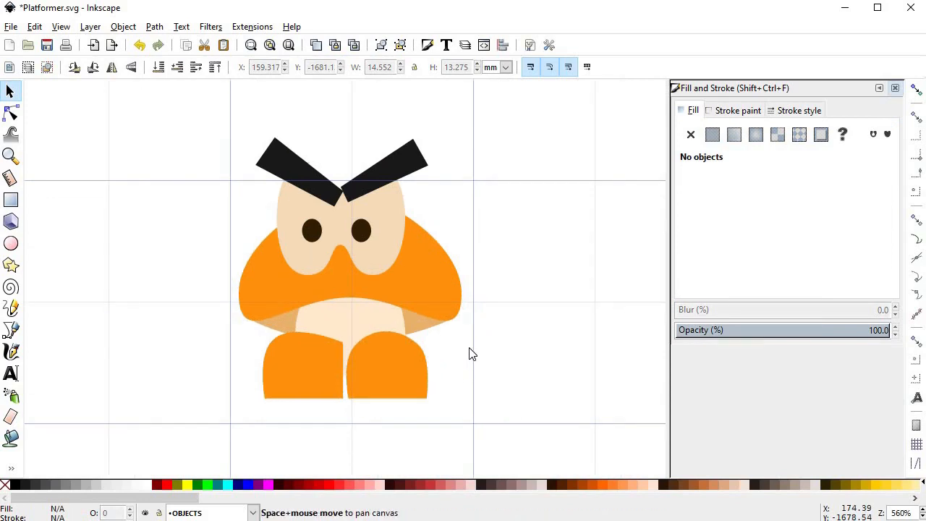
{"action": "scroll", "coordinate": [470, 351], "scroll_direction": "down", "scroll_amount": 1, "text": "ctrl"}
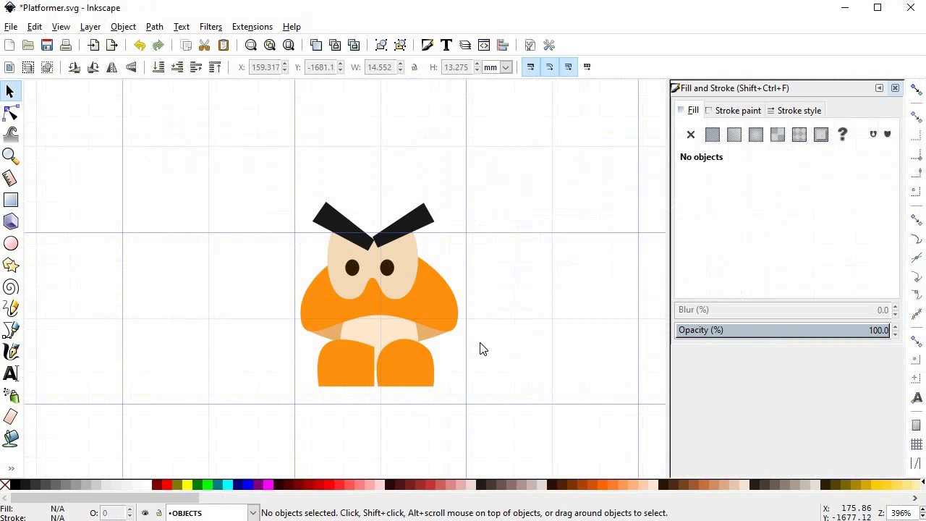
Draw a closed six-node Pen outline that peaks across the lower cap and encloses the stem and feet.
{"action": "scroll", "coordinate": [432, 342], "scroll_direction": "up", "scroll_amount": 1}
{"action": "key", "text": "b"}
{"action": "left_click", "coordinate": [244, 326]}
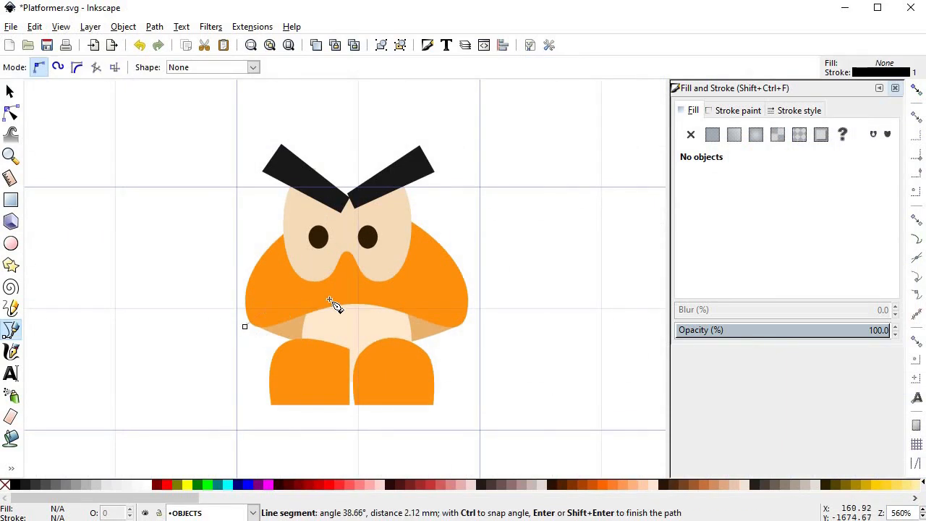
{"action": "left_click", "coordinate": [355, 291]}
{"action": "left_click", "coordinate": [475, 321]}
{"action": "left_click", "coordinate": [463, 429]}
{"action": "left_click", "coordinate": [203, 410]}
{"action": "left_click", "coordinate": [235, 340]}
{"action": "left_click", "coordinate": [245, 327]}
Smooth the outline's peak node into an arch following the cap's lower edge and adjust the handles and side corners.
{"action": "key", "text": "n"}
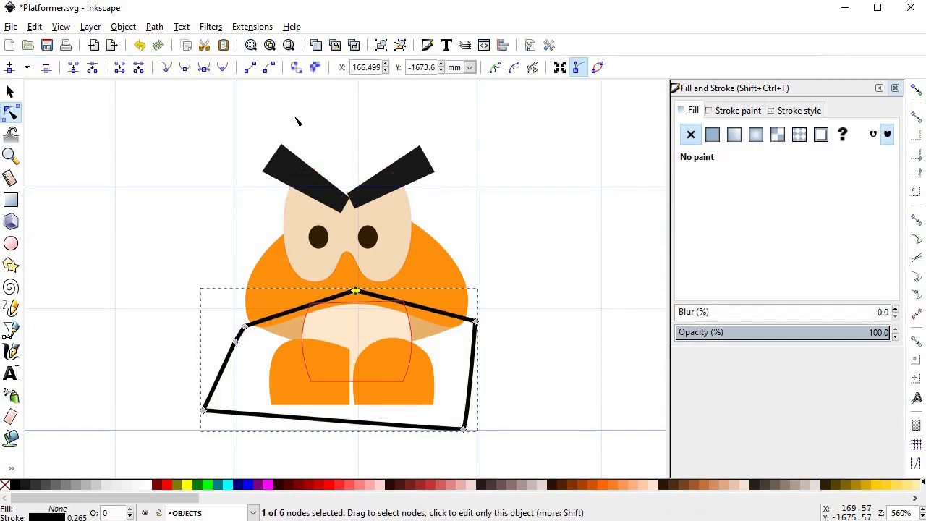
{"action": "left_click", "coordinate": [184, 67]}
{"action": "scroll", "coordinate": [413, 372], "scroll_direction": "up", "scroll_amount": 2}
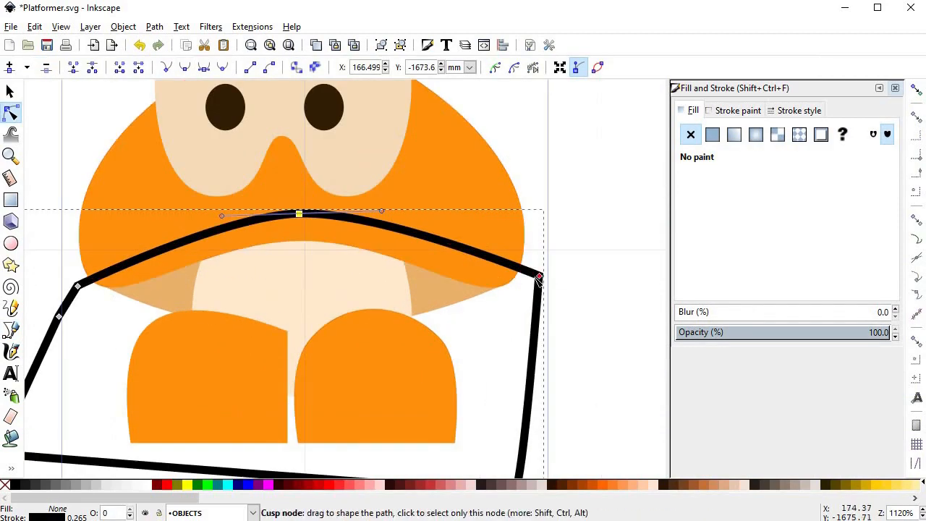
{"action": "left_click_drag", "start_coordinate": [539, 279], "coordinate": [529, 276]}
{"action": "left_click_drag", "start_coordinate": [383, 211], "coordinate": [386, 214]}
{"action": "left_click_drag", "start_coordinate": [222, 215], "coordinate": [196, 213]}
{"action": "left_click_drag", "start_coordinate": [77, 277], "coordinate": [77, 280]}
{"action": "key", "text": "s"}
Draw a second closed Pen outline that curves down across the cap's right side and loops back outside it.
{"action": "scroll", "coordinate": [563, 217], "scroll_direction": "up", "scroll_amount": 1}
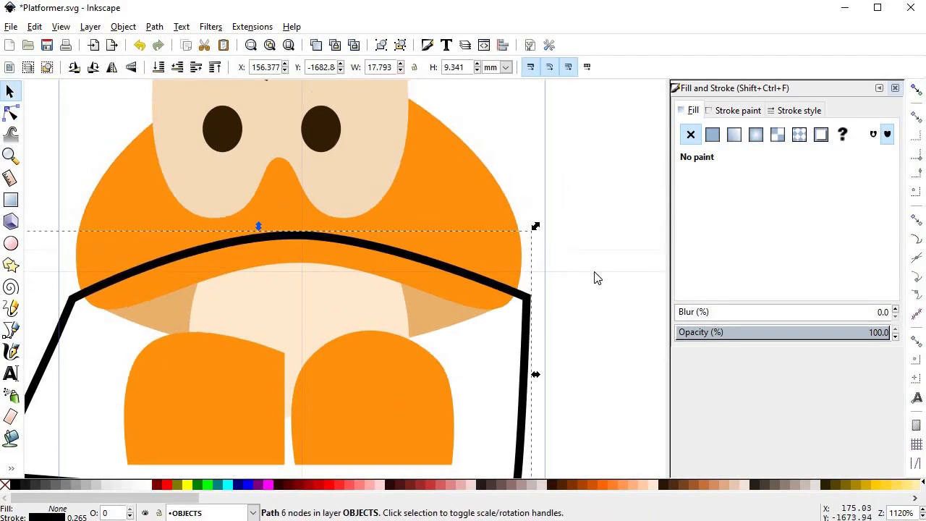
{"action": "left_click", "coordinate": [510, 299]}
{"action": "scroll", "coordinate": [572, 355], "scroll_direction": "up", "scroll_amount": 3}
{"action": "key", "text": "b"}
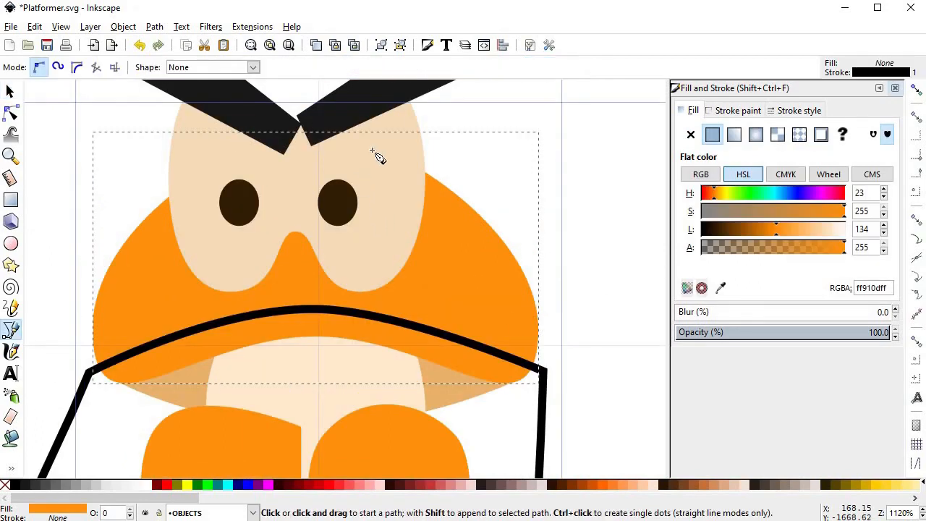
{"action": "left_click", "coordinate": [378, 141]}
{"action": "left_click_drag", "start_coordinate": [463, 359], "coordinate": [410, 359]}
{"action": "left_click", "coordinate": [463, 437]}
{"action": "left_click", "coordinate": [602, 439]}
{"action": "left_click", "coordinate": [589, 206]}
{"action": "left_click", "coordinate": [477, 96]}
{"action": "left_click_drag", "start_coordinate": [377, 141], "coordinate": [397, 157]}
{"action": "key", "text": "s"}
Move the second outline's lower curve node onto the first outline's arch.
{"action": "scroll", "coordinate": [490, 258], "scroll_direction": "down", "scroll_amount": 3}
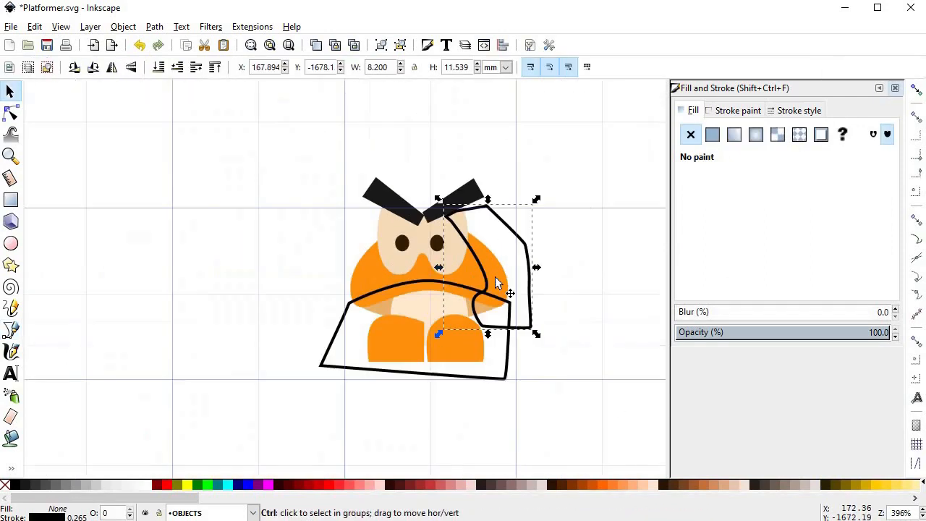
{"action": "scroll", "coordinate": [492, 282], "scroll_direction": "up", "scroll_amount": 2}
{"action": "key", "text": "n"}
{"action": "left_click", "coordinate": [481, 287]}
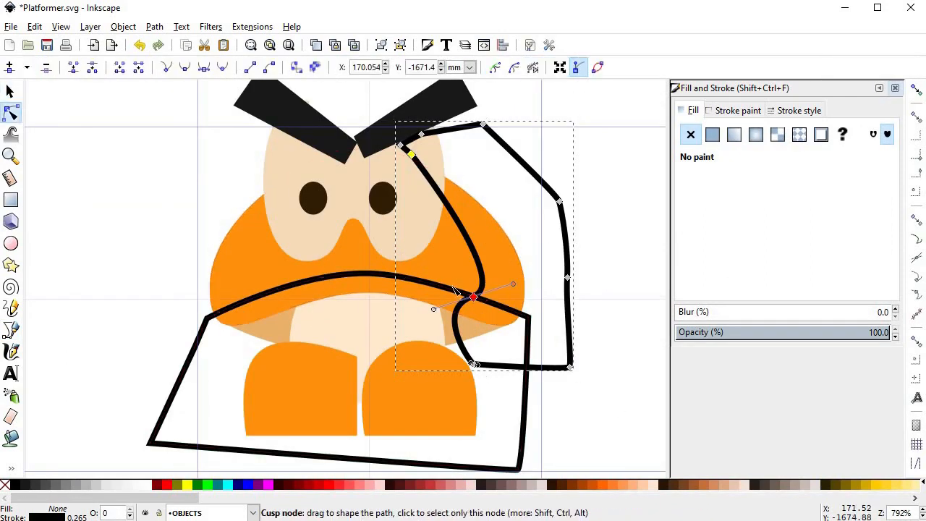
{"action": "key", "text": "s"}
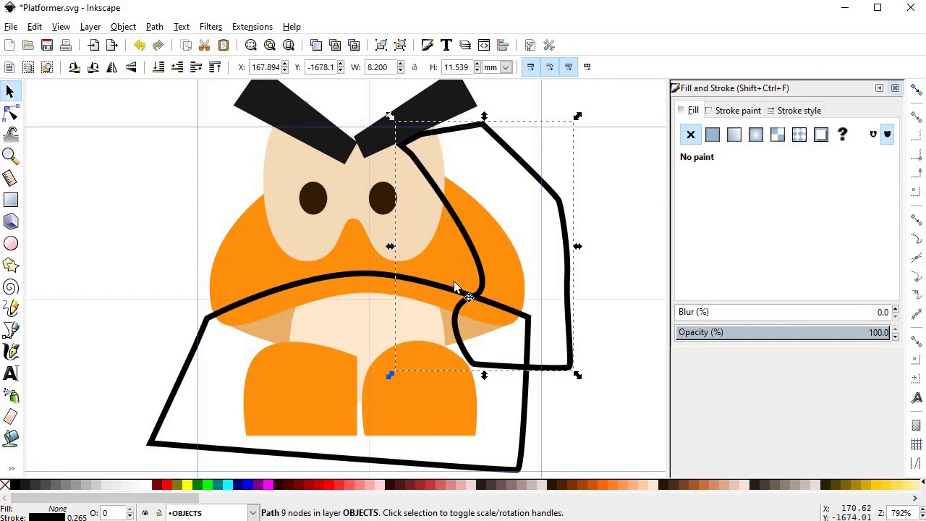
Unite the two outlines and intersect the result with a copy of the cap to form its shadow shape.
{"action": "left_click", "coordinate": [450, 289], "text": "shift"}
{"action": "key", "text": "ctrl+plus"}
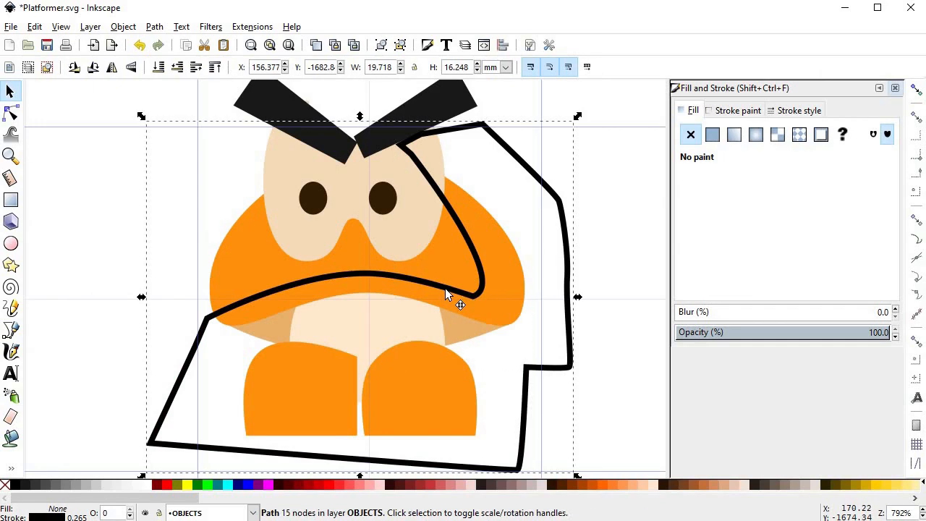
{"action": "key", "text": "ctrl+z"}
{"action": "left_click", "coordinate": [574, 303], "text": "shift"}
{"action": "key", "text": "ctrl+asterisk"}
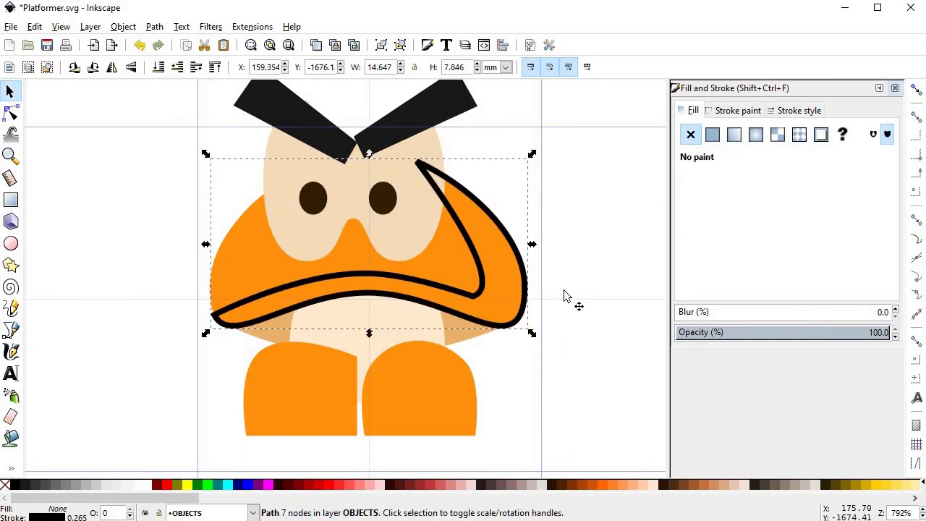
Fill the shadow shape with the cap's orange and darken it to hue 21, saturation 255 and lightness 93.
{"action": "key", "text": "d"}
{"action": "left_click", "coordinate": [459, 266]}
{"action": "left_click_drag", "start_coordinate": [761, 230], "coordinate": [754, 232]}
{"action": "left_click", "coordinate": [713, 199]}
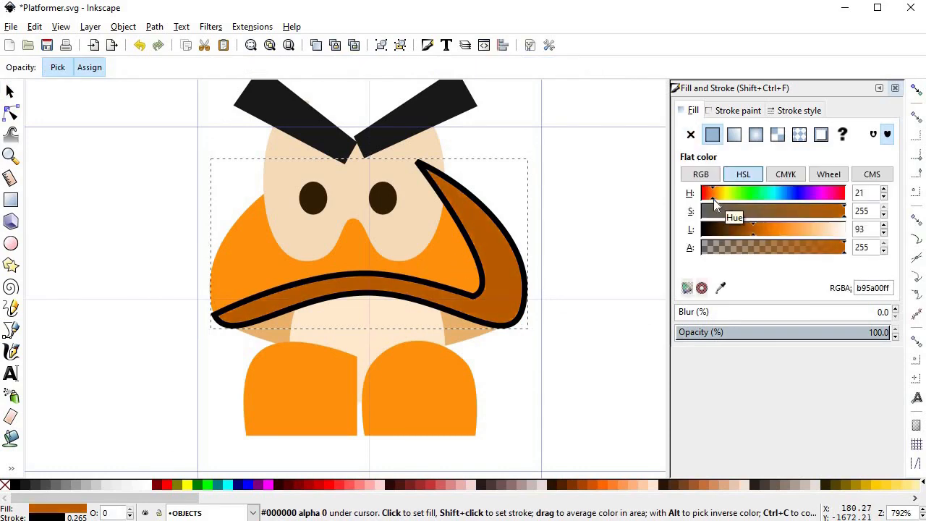
Set the cap shadow to no stroke and lightness 103, and lower it behind the face.
{"action": "left_click", "coordinate": [5, 484], "text": "shift"}
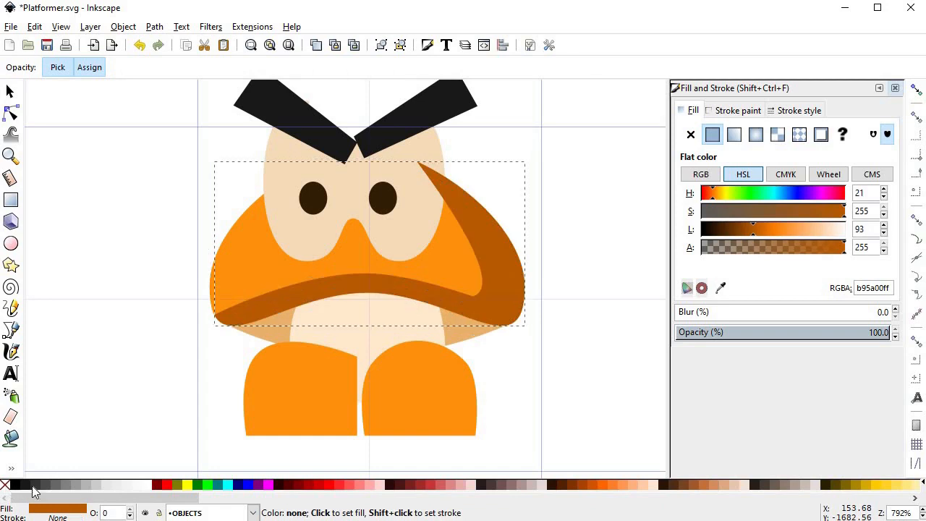
{"action": "left_click_drag", "start_coordinate": [755, 232], "coordinate": [759, 232]}
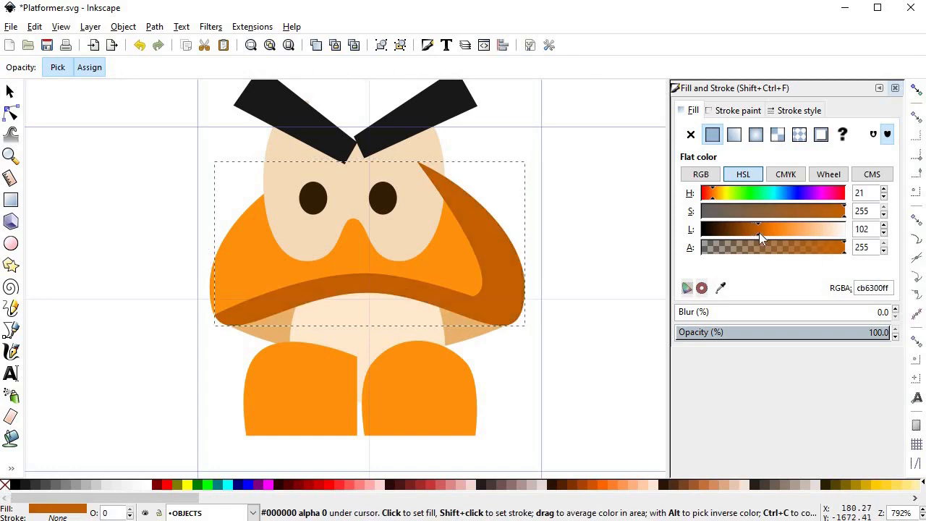
{"action": "key", "text": "s"}
{"action": "scroll", "coordinate": [607, 323], "scroll_direction": "down", "scroll_amount": 1, "text": "ctrl"}
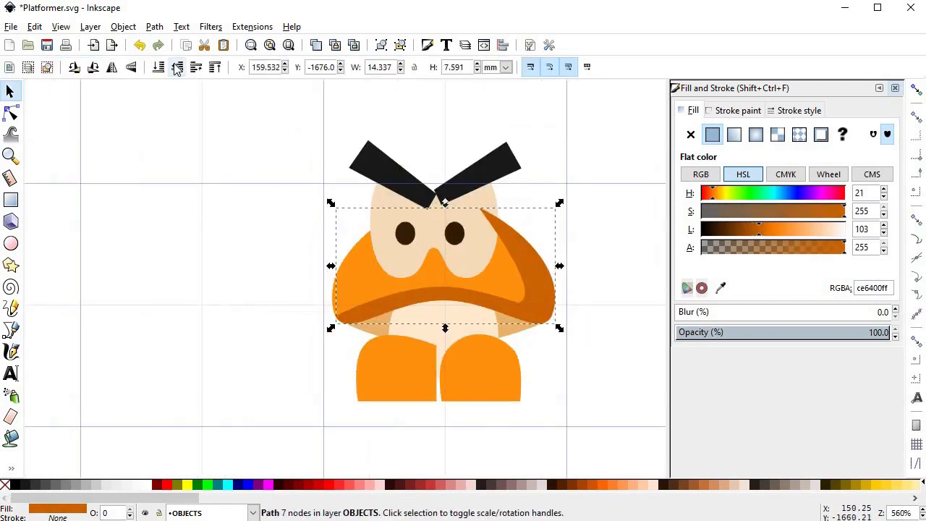
{"action": "left_click", "coordinate": [587, 343]}
Draw a closed Pen outline from the cap down over the upper body, with its lower edge curving across the body.
{"action": "key", "text": "space"}
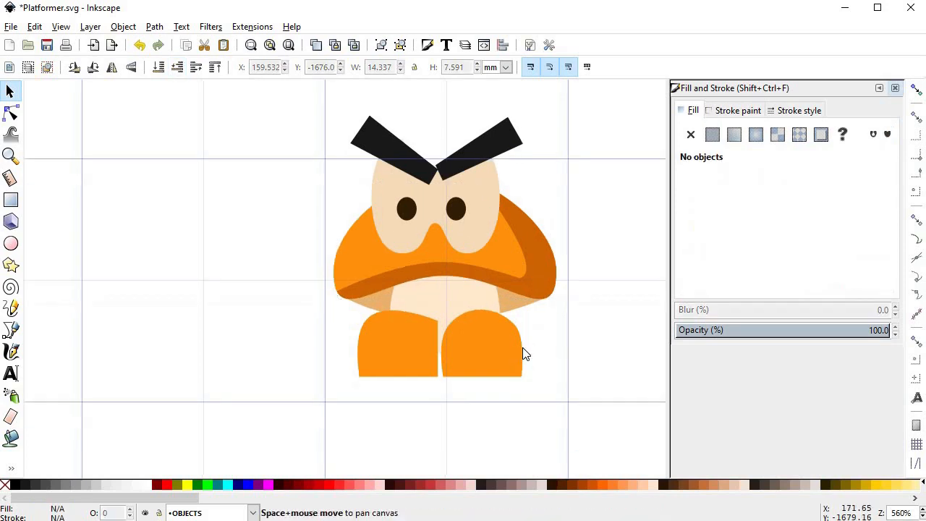
{"action": "key", "text": "space"}
{"action": "key", "text": "b"}
{"action": "left_click", "coordinate": [355, 300]}
{"action": "left_click_drag", "start_coordinate": [491, 303], "coordinate": [533, 272]}
{"action": "left_click", "coordinate": [449, 201]}
{"action": "left_click", "coordinate": [369, 218]}
{"action": "left_click", "coordinate": [339, 246]}
{"action": "left_click", "coordinate": [355, 300]}
Intersect the new outline with a copy of the cream body to form a shadow shape under the cap.
{"action": "key", "text": "s"}
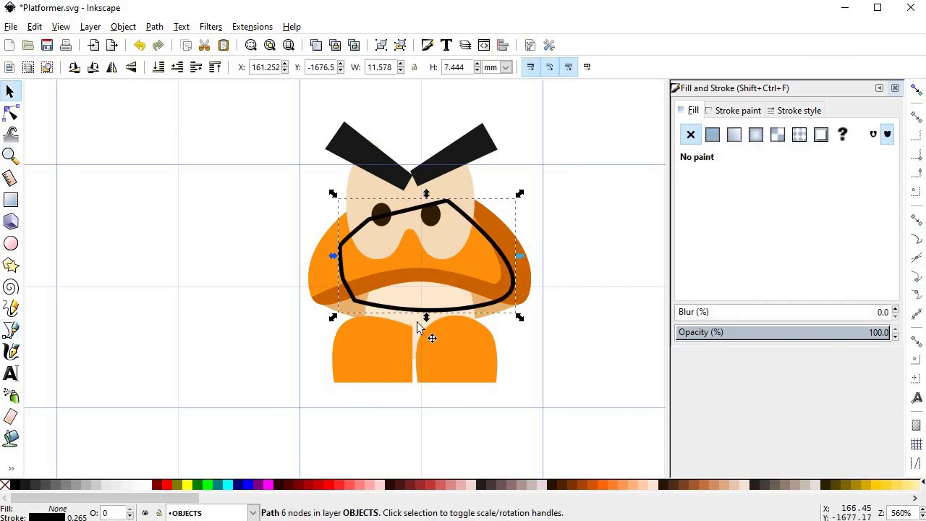
{"action": "left_click", "coordinate": [417, 325], "text": "ctrl"}
{"action": "key", "text": "Home"}
{"action": "left_click", "coordinate": [510, 298], "text": "shift"}
{"action": "key", "text": "ctrl+asterisk"}
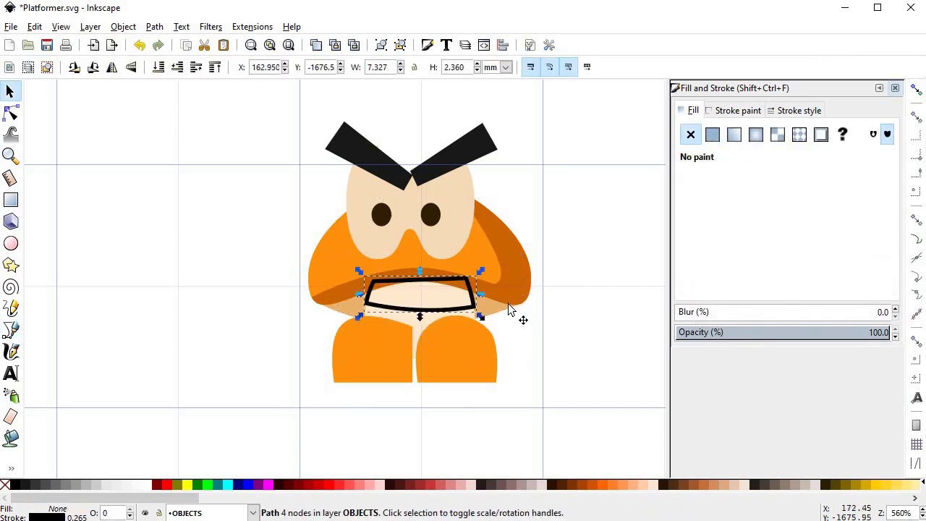
Fill the body shadow with the body's cream darkened to hue 23, saturation 164 and lightness 196.
{"action": "key", "text": "d"}
{"action": "left_click", "coordinate": [457, 303]}
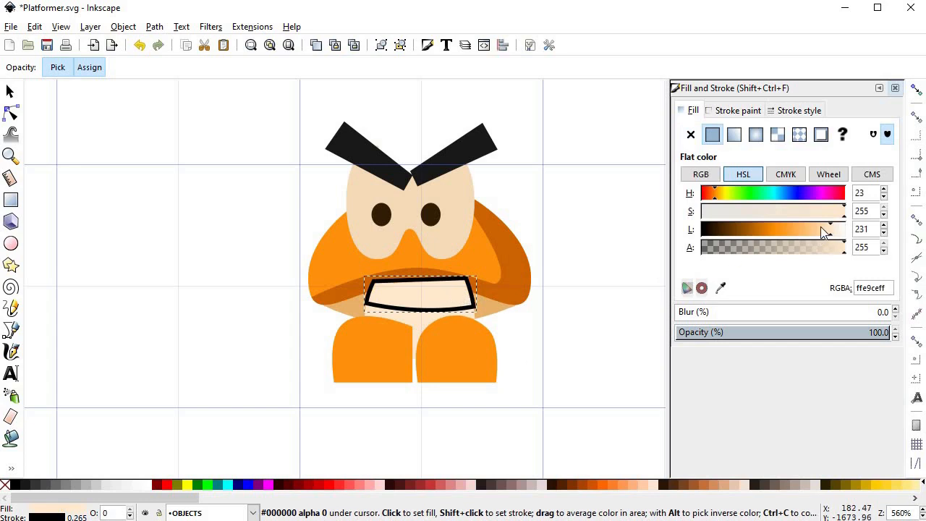
{"action": "left_click", "coordinate": [822, 227]}
{"action": "left_click", "coordinate": [813, 229]}
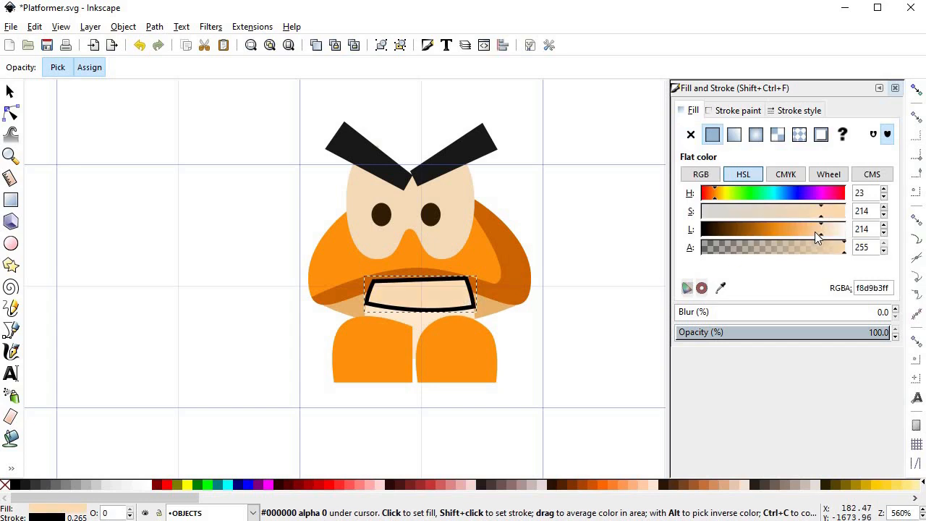
{"action": "left_click_drag", "start_coordinate": [813, 214], "coordinate": [792, 212]}
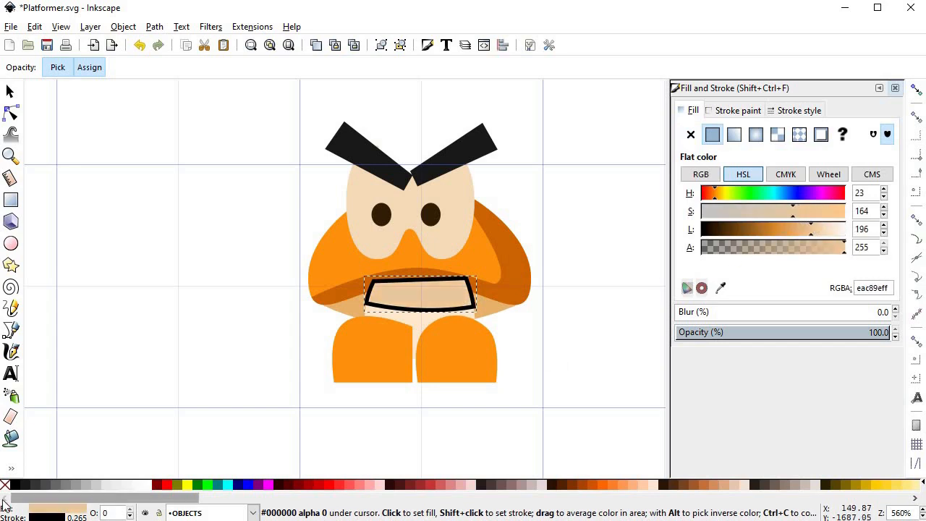
Remove the body shadow's stroke and lower the shape beneath the cap.
{"action": "left_click", "coordinate": [4, 483], "text": "shift"}
{"action": "key", "text": "s"}
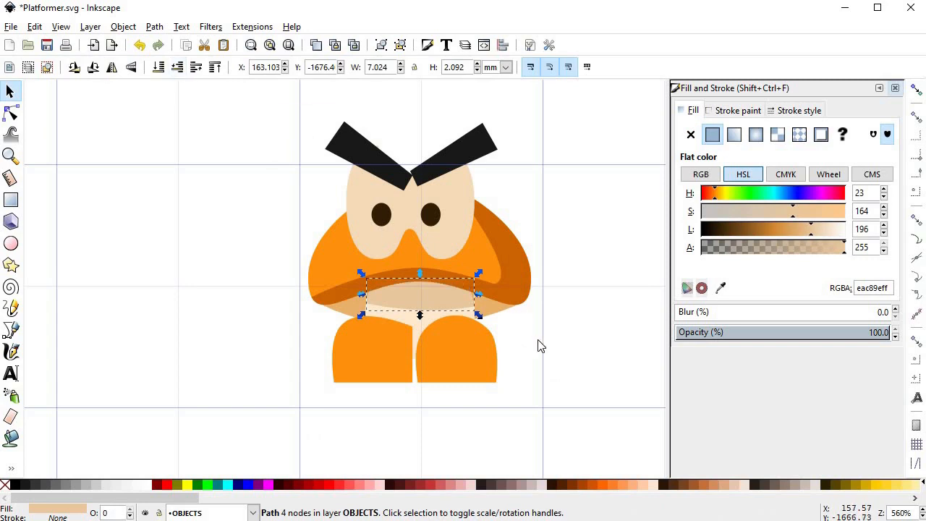
{"action": "left_click", "coordinate": [513, 387]}
Draw a closed Pen outline around the left foot's right half, with a curved edge running down through the foot.
{"action": "scroll", "coordinate": [514, 388], "scroll_direction": "down", "scroll_amount": 2}
{"action": "scroll", "coordinate": [474, 366], "scroll_direction": "up", "scroll_amount": 2}
{"action": "scroll", "coordinate": [475, 366], "scroll_direction": "up", "scroll_amount": 1}
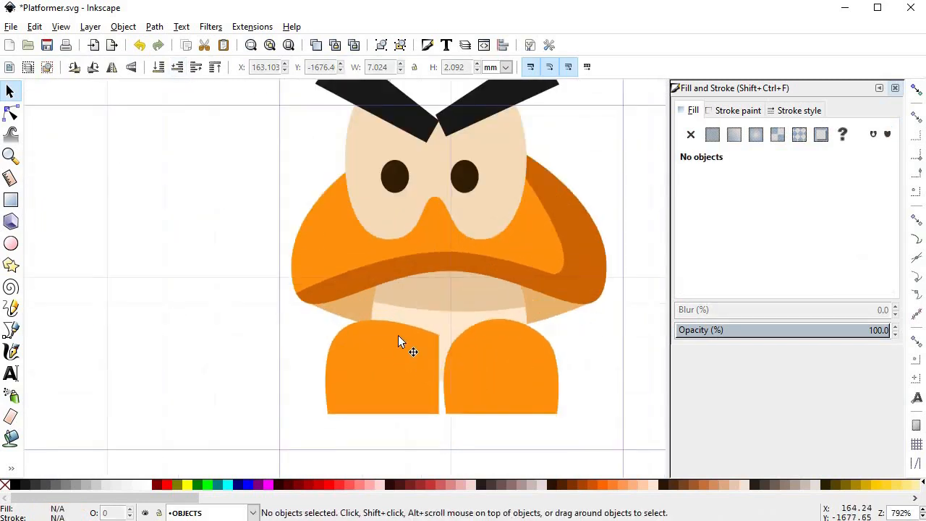
{"action": "key", "text": "b"}
{"action": "left_click", "coordinate": [393, 321]}
{"action": "left_click_drag", "start_coordinate": [384, 411], "coordinate": [331, 474]}
{"action": "left_click", "coordinate": [424, 291]}
{"action": "left_click", "coordinate": [395, 304]}
{"action": "left_click", "coordinate": [392, 321]}
Intersect the outline with a copy of the left foot and paste the cap shadow's style onto the result.
{"action": "key", "text": "s"}
{"action": "left_click", "coordinate": [413, 374]}
{"action": "key", "text": "ctrl+d"}
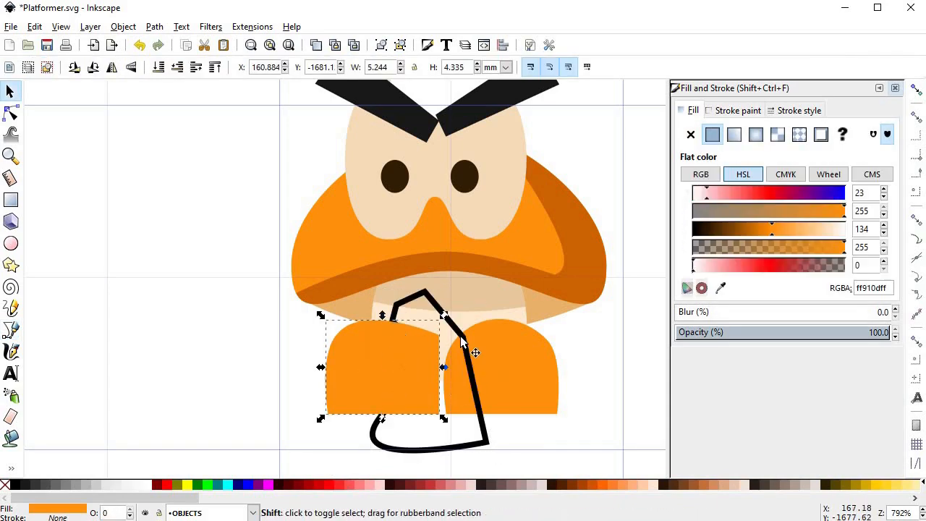
{"action": "left_click", "coordinate": [460, 337], "text": "shift"}
{"action": "key", "text": "ctrl+asterisk"}
{"action": "left_click", "coordinate": [563, 275]}
{"action": "left_click", "coordinate": [440, 365]}
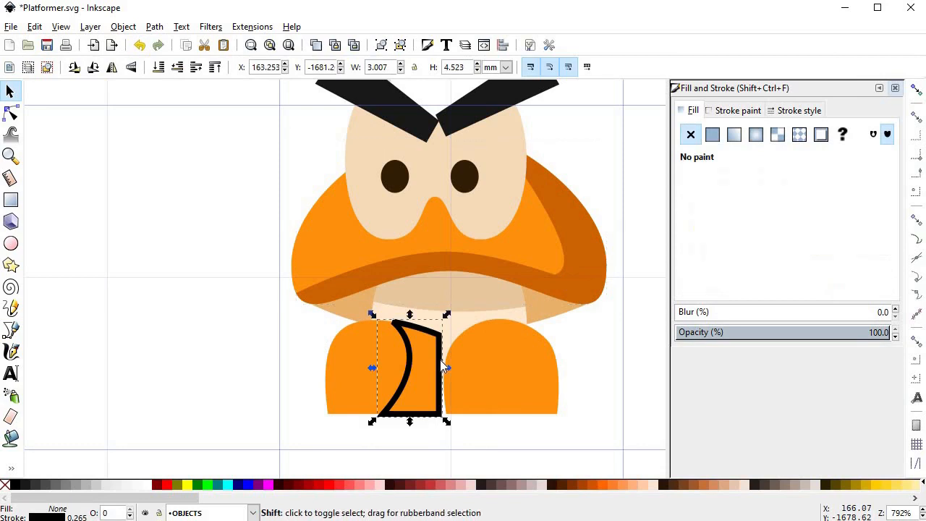
{"action": "key", "text": "ctrl+shift+v"}
Draw a closed Pen outline with a curved inner edge around the right foot's right side and paste the shadow style onto it.
{"action": "key", "text": "b"}
{"action": "left_click", "coordinate": [504, 319]}
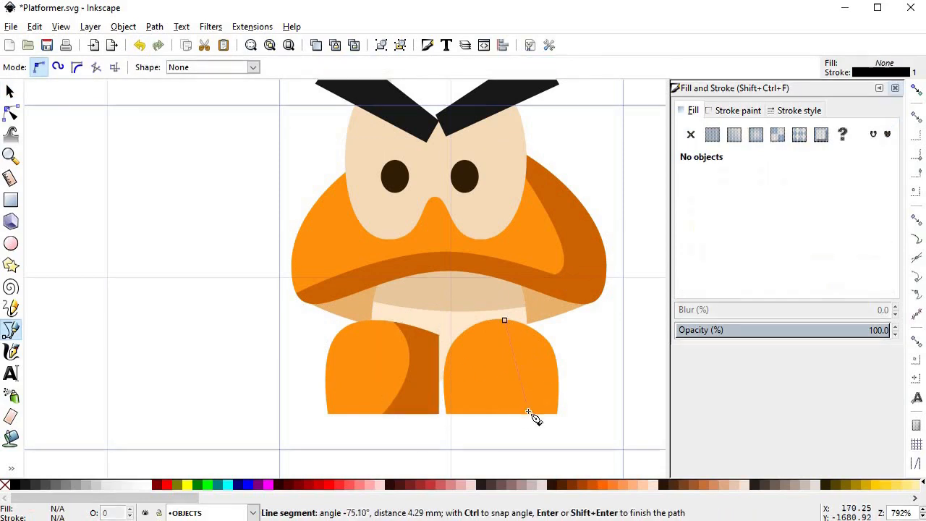
{"action": "left_click_drag", "start_coordinate": [528, 415], "coordinate": [508, 472]}
{"action": "left_click", "coordinate": [586, 421]}
{"action": "left_click", "coordinate": [588, 339]}
{"action": "left_click", "coordinate": [515, 274]}
{"action": "left_click", "coordinate": [477, 296]}
{"action": "left_click", "coordinate": [504, 320]}
{"action": "key", "text": "ctrl+shift+v"}
Intersect the new shadow shape with a copy of the right foot.
{"action": "key", "text": "s"}
{"action": "left_click", "coordinate": [510, 368]}
{"action": "key", "text": "ctrl+d"}
{"action": "left_click", "coordinate": [574, 378], "text": "shift"}
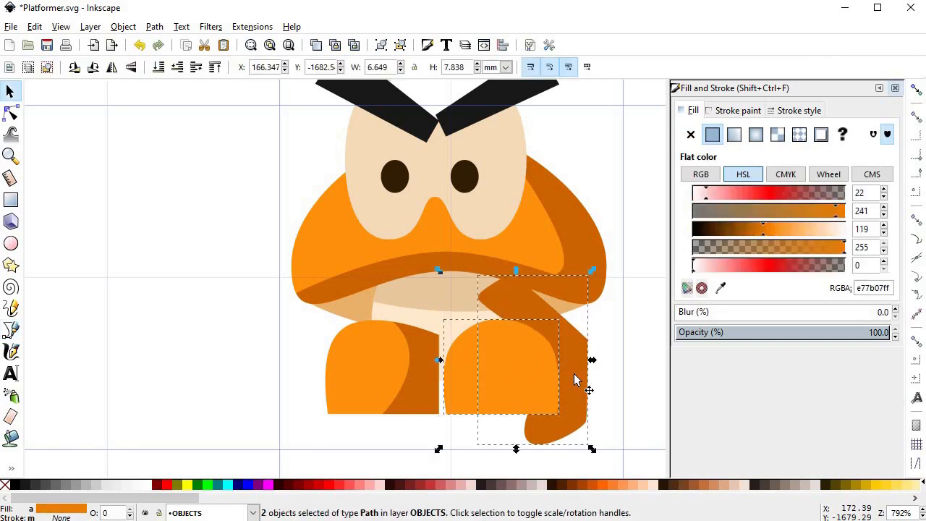
{"action": "key", "text": "ctrl+asterisk"}
{"action": "left_click", "coordinate": [583, 410]}
Draw a closed Pen outline around the forehead whose lower edge follows the V of the eyebrows slightly below them.
{"action": "scroll", "coordinate": [581, 411], "scroll_direction": "down", "scroll_amount": 4}
{"action": "scroll", "coordinate": [531, 397], "scroll_direction": "up", "scroll_amount": 3}
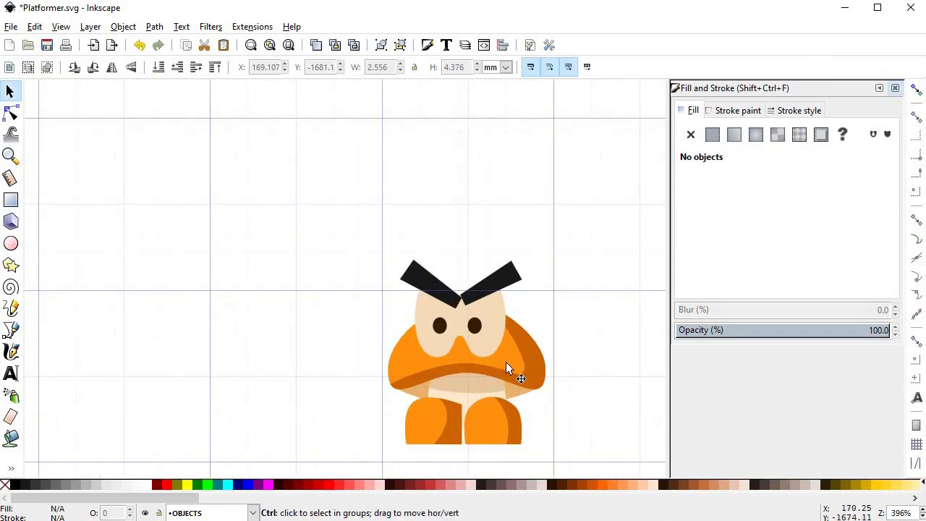
{"action": "scroll", "coordinate": [385, 253], "scroll_direction": "up", "scroll_amount": 2}
{"action": "key", "text": "b"}
{"action": "left_click", "coordinate": [271, 204]}
{"action": "left_click", "coordinate": [392, 268]}
{"action": "left_click", "coordinate": [418, 262]}
{"action": "left_click", "coordinate": [557, 206]}
{"action": "left_click", "coordinate": [539, 119]}
{"action": "left_click", "coordinate": [344, 107]}
{"action": "key", "text": "Return"}
{"action": "left_click", "coordinate": [282, 122]}
{"action": "left_click", "coordinate": [246, 211]}
{"action": "left_click", "coordinate": [271, 204]}
Intersect the forehead outline with a copy of the face shape to form the eyebrow shadow.
{"action": "key", "text": "s"}
{"action": "left_click", "coordinate": [312, 264]}
{"action": "key", "text": "Home"}
{"action": "left_click", "coordinate": [356, 110], "text": "shift"}
{"action": "key", "text": "ctrl+asterisk"}
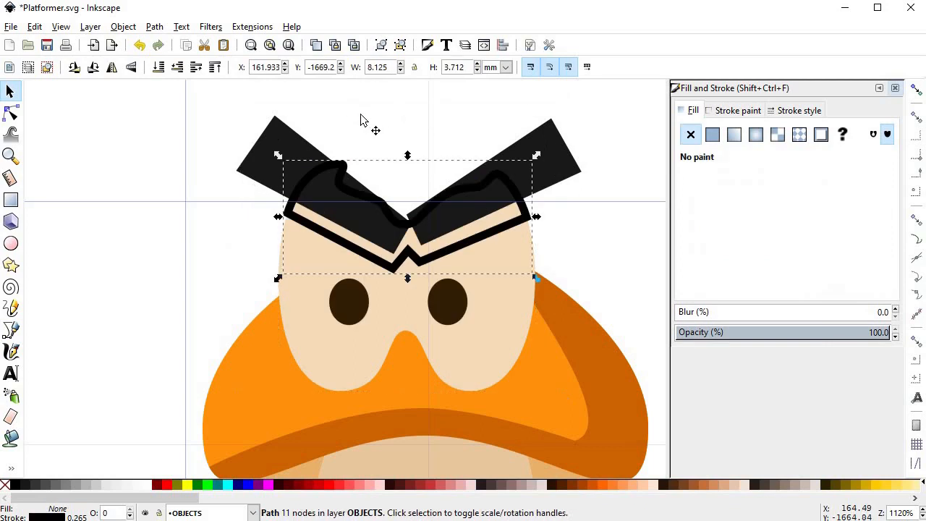
Fill the eyebrow shadow with the face colour darkened to hue 23, saturation 156 and lightness 165.
{"action": "key", "text": "d"}
{"action": "left_click", "coordinate": [506, 296]}
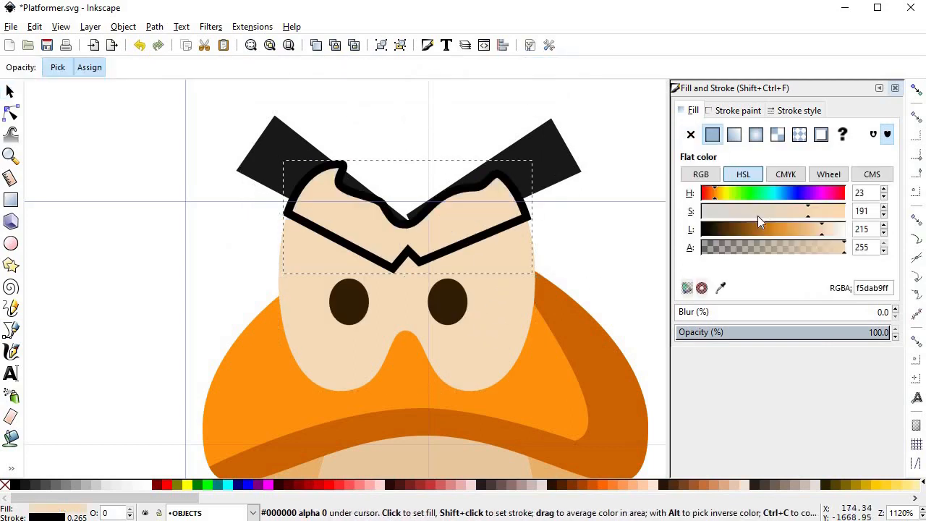
{"action": "left_click_drag", "start_coordinate": [805, 231], "coordinate": [791, 216]}
{"action": "left_click", "coordinate": [789, 212]}
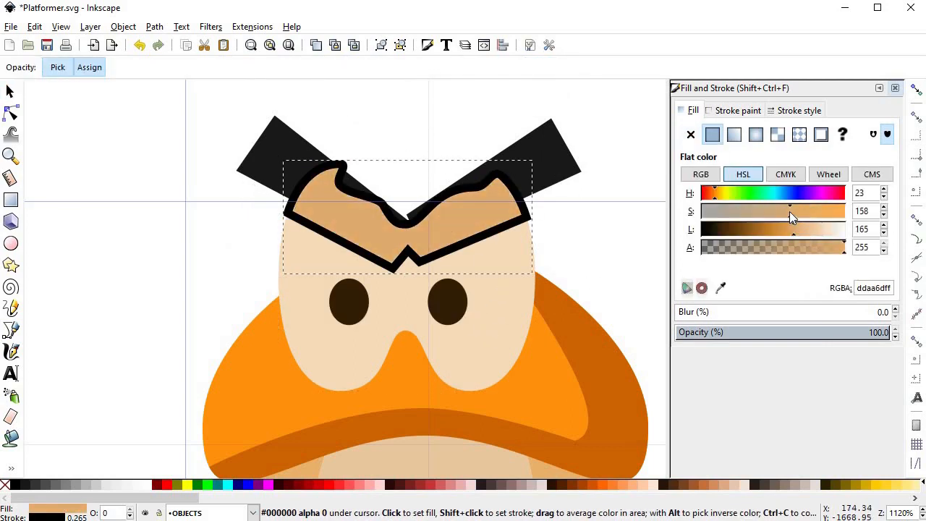
Lower the eyebrow shadow behind the eyebrows and remove its stroke.
{"action": "key", "text": "s"}
{"action": "left_click", "coordinate": [176, 66]}
{"action": "left_click", "coordinate": [176, 66]}
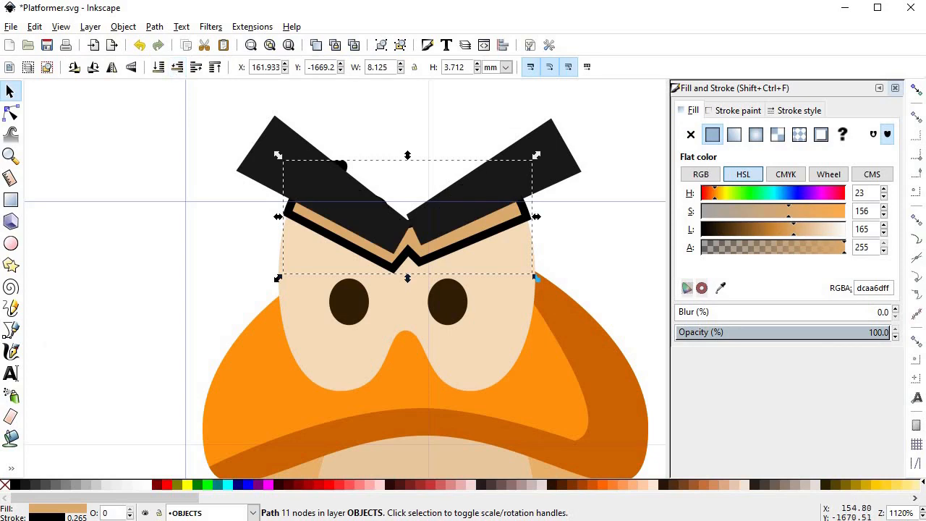
{"action": "left_click", "coordinate": [6, 484], "text": "shift"}
{"action": "left_click", "coordinate": [138, 278]}
Recolour the eyebrow shadow to a greyer tone with saturation 43 and lightness 171.
{"action": "scroll", "coordinate": [140, 282], "scroll_direction": "down", "scroll_amount": 2}
{"action": "scroll", "coordinate": [306, 265], "scroll_direction": "up", "scroll_amount": 1}
{"action": "left_click", "coordinate": [322, 243]}
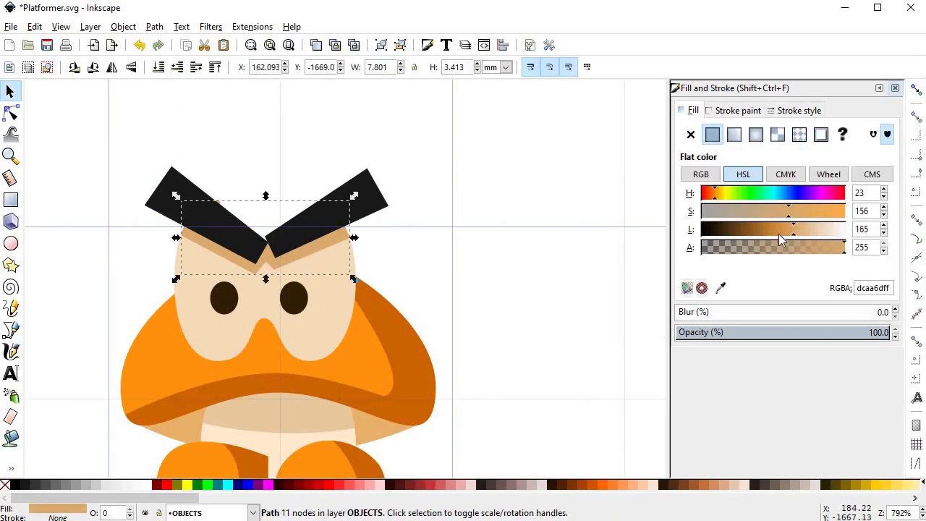
{"action": "left_click", "coordinate": [778, 234]}
{"action": "left_click_drag", "start_coordinate": [741, 210], "coordinate": [725, 210]}
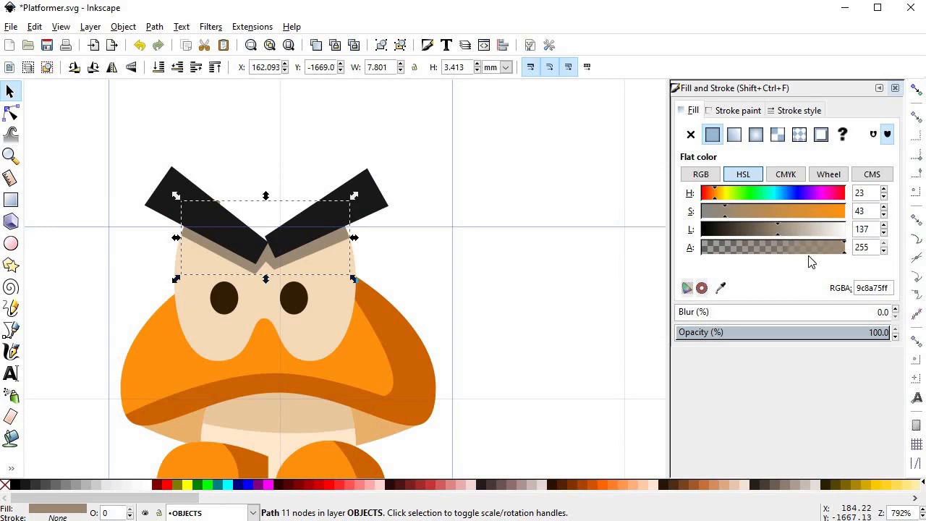
{"action": "left_click_drag", "start_coordinate": [791, 231], "coordinate": [800, 230]}
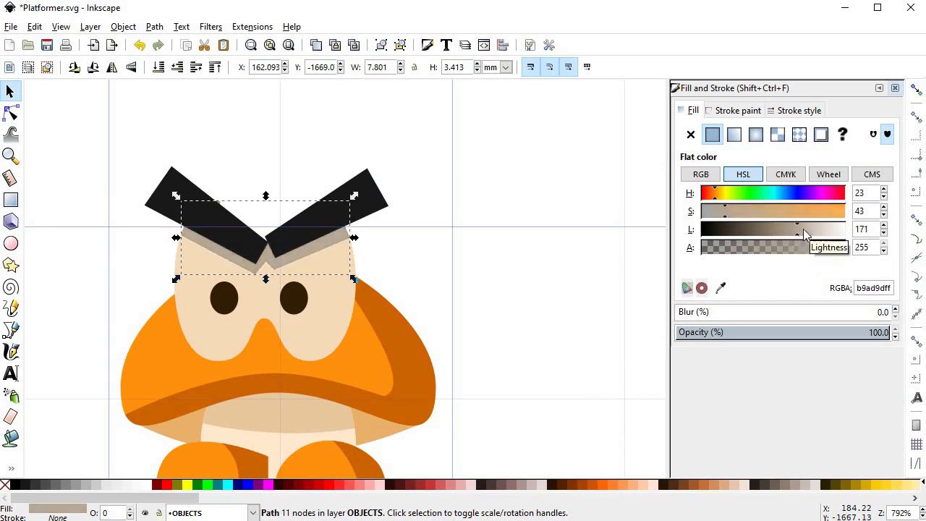
Select the face shape, pupils, eyebrows and eyebrow shadow together and squash them slightly to a height of 8.713 mm.
{"action": "left_click", "coordinate": [504, 285]}
{"action": "scroll", "coordinate": [413, 329], "scroll_direction": "down", "scroll_amount": 3}
{"action": "left_click_drag", "start_coordinate": [413, 328], "coordinate": [441, 310]}
{"action": "scroll", "coordinate": [445, 324], "scroll_direction": "up", "scroll_amount": 2}
{"action": "left_click_drag", "start_coordinate": [245, 155], "coordinate": [424, 334]}
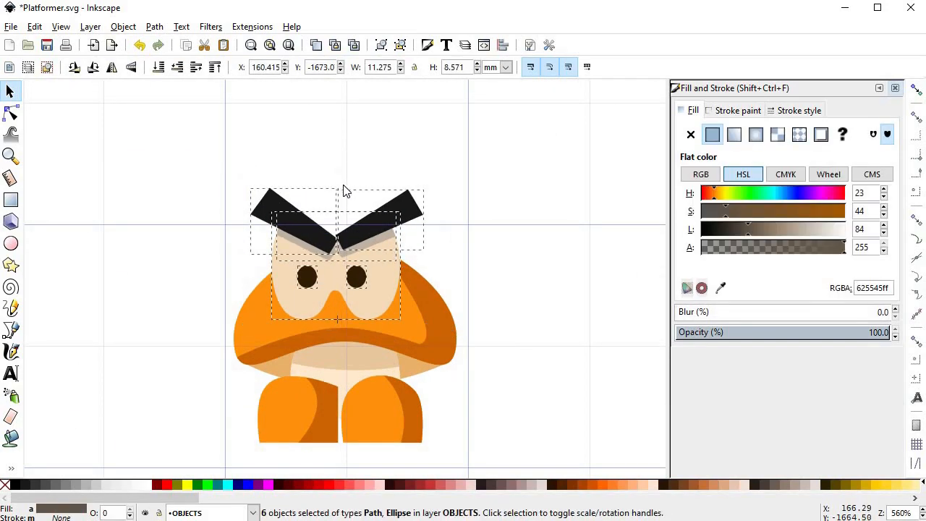
{"action": "left_click", "coordinate": [462, 256]}
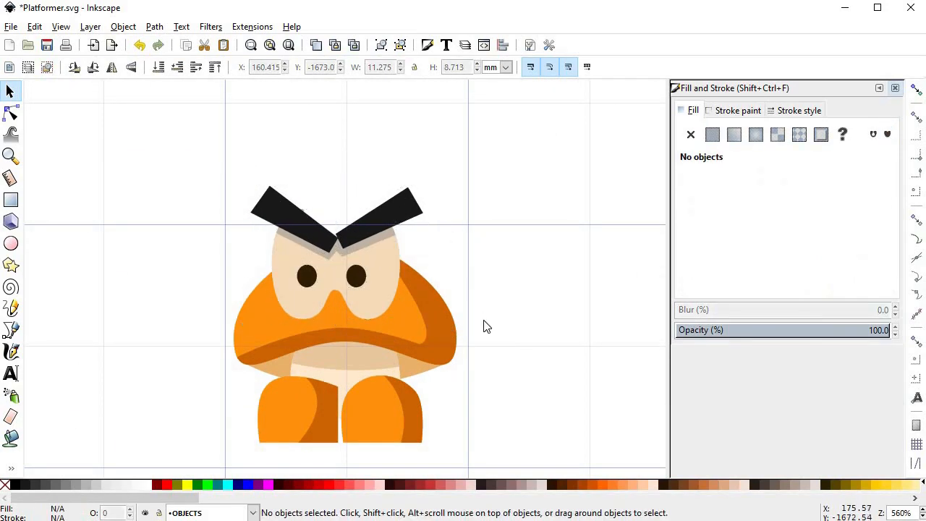
Duplicate both feet and unite the copies into a single path in the same place.
{"action": "scroll", "coordinate": [291, 387], "scroll_direction": "down", "scroll_amount": 2}
{"action": "left_click_drag", "start_coordinate": [305, 380], "coordinate": [360, 312]}
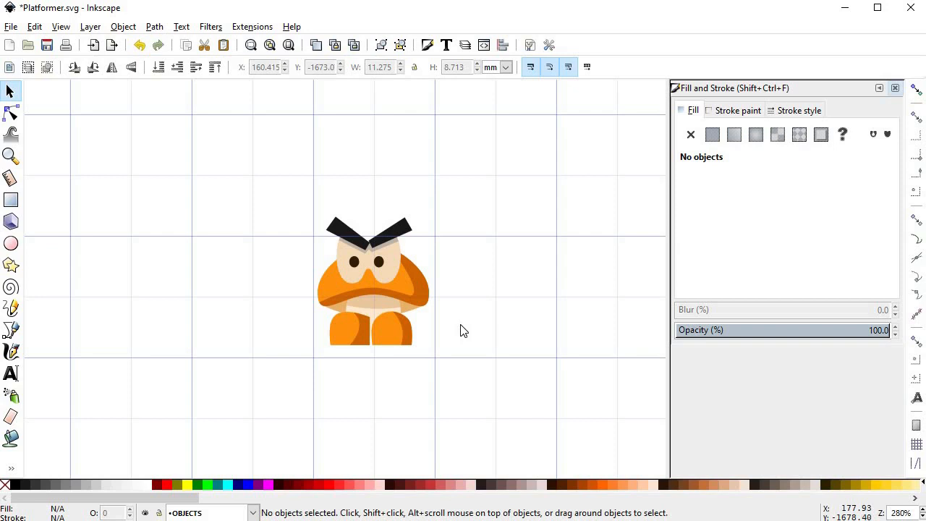
{"action": "scroll", "coordinate": [363, 333], "scroll_direction": "up", "scroll_amount": 3}
{"action": "left_click", "coordinate": [326, 325]}
{"action": "left_click", "coordinate": [499, 358], "text": "shift"}
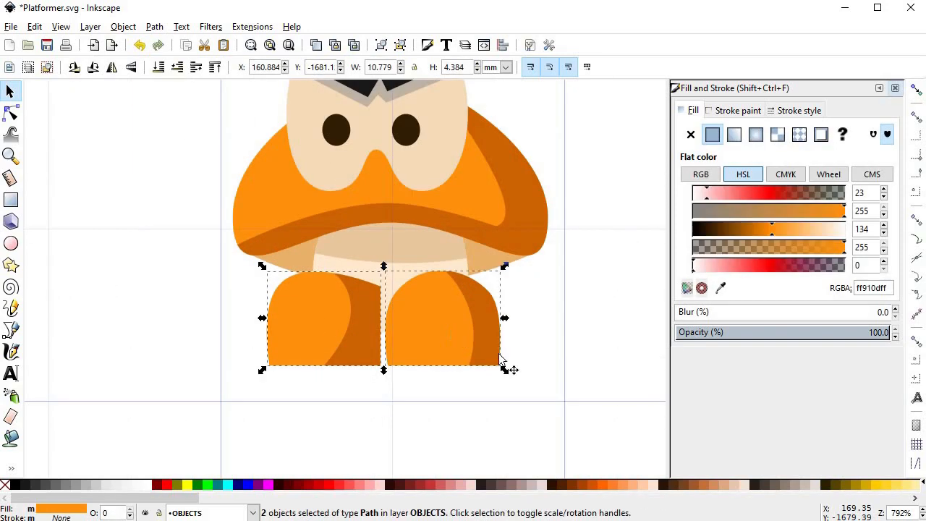
{"action": "key", "text": "ctrl+plus"}
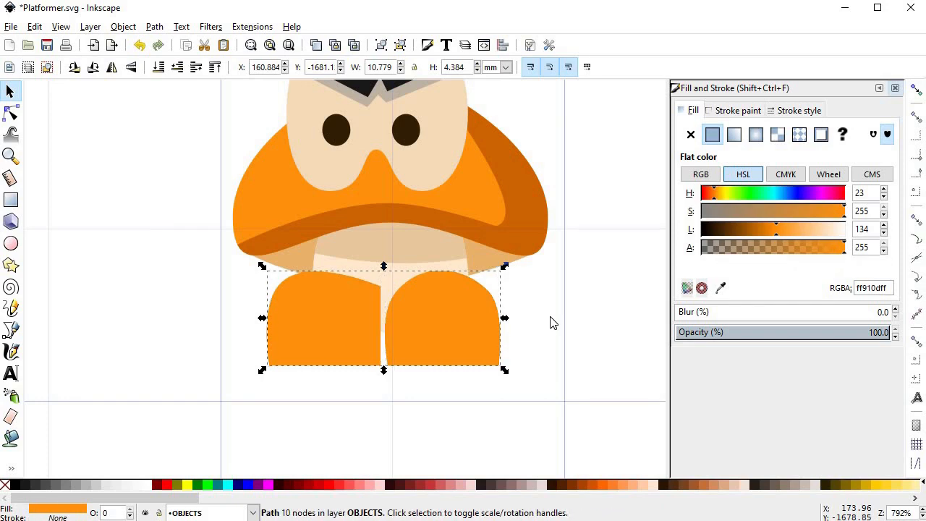
{"action": "left_click_drag", "start_coordinate": [443, 339], "coordinate": [474, 427]}
{"action": "key", "text": "ctrl+z"}
Give the united feet path no fill and a dark brown stroke of hue 20, saturation 255 and lightness 70.
{"action": "left_click", "coordinate": [734, 110]}
{"action": "left_click", "coordinate": [712, 135]}
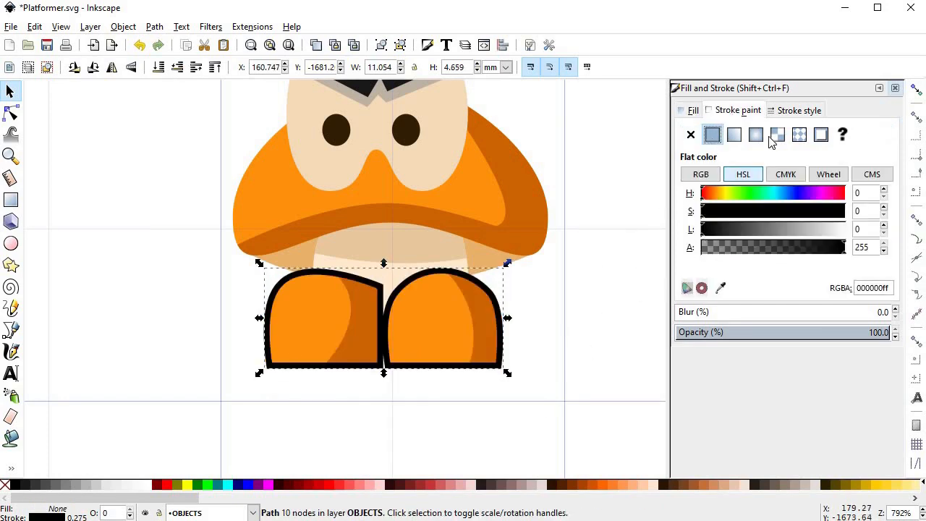
{"action": "key", "text": "d"}
{"action": "left_click", "coordinate": [481, 311], "text": "shift"}
{"action": "left_click_drag", "start_coordinate": [744, 230], "coordinate": [740, 230]}
{"action": "left_click", "coordinate": [819, 211]}
{"action": "left_click", "coordinate": [820, 211]}
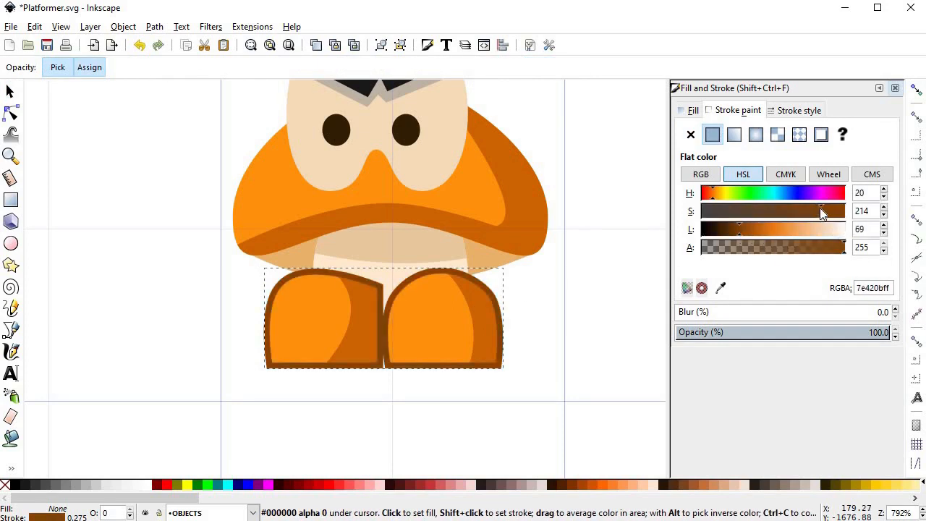
{"action": "left_click", "coordinate": [741, 228]}
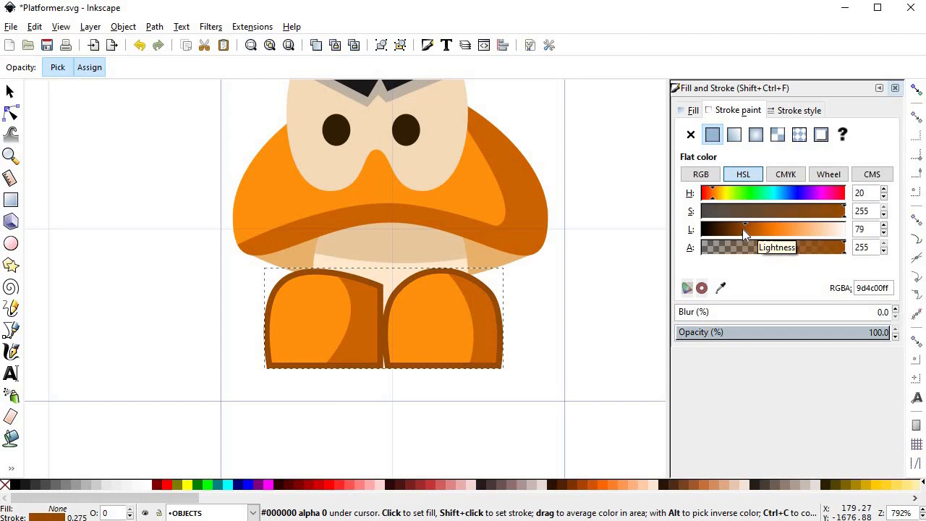
{"action": "left_click", "coordinate": [739, 230]}
Lower the brown feet outline behind the feet and set its stroke width to 4 px.
{"action": "key", "text": "s"}
{"action": "left_click", "coordinate": [177, 69]}
{"action": "left_click", "coordinate": [177, 68]}
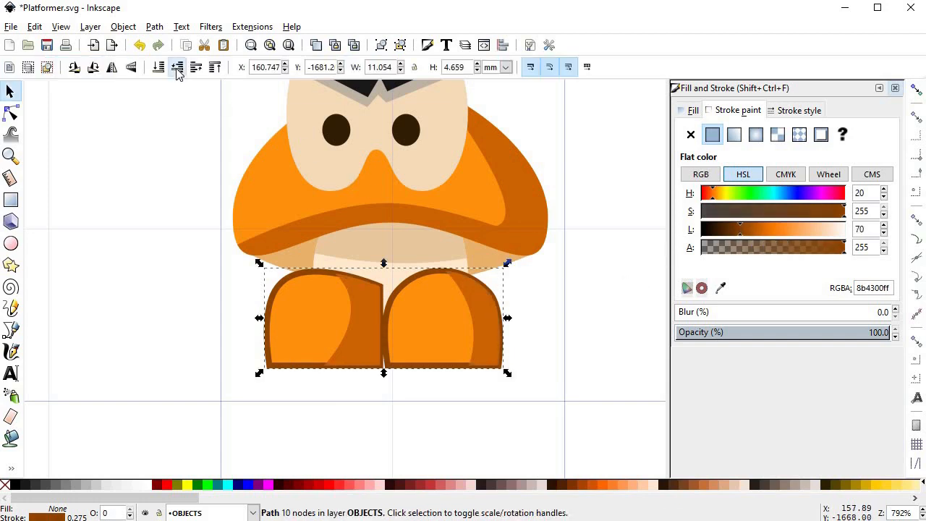
{"action": "left_click", "coordinate": [796, 110]}
{"action": "left_click", "coordinate": [779, 132]}
{"action": "type", "text": "4"}
{"action": "key", "text": "Return"}
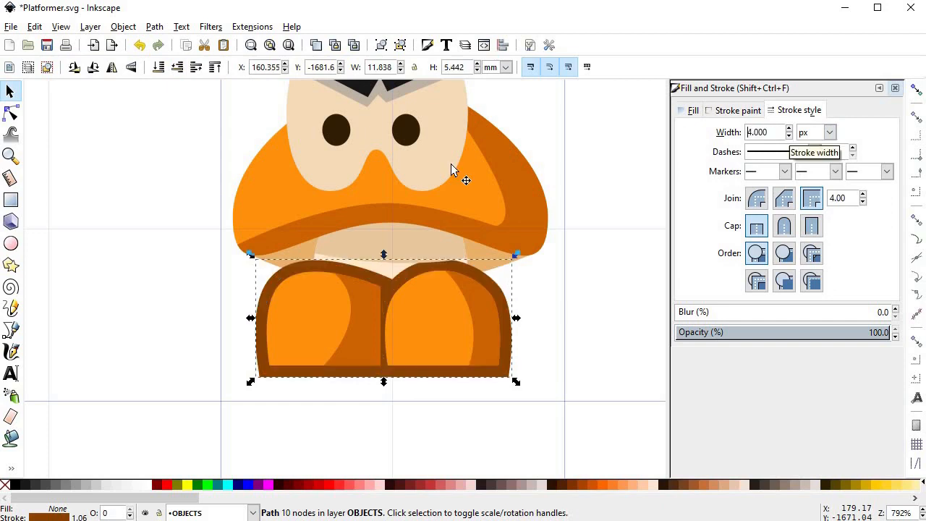
Select the cream body shape beneath its shadow and raise it to the front, above the feet.
{"action": "left_click", "coordinate": [418, 260]}
{"action": "scroll", "coordinate": [418, 261], "scroll_direction": "up", "scroll_amount": 2}
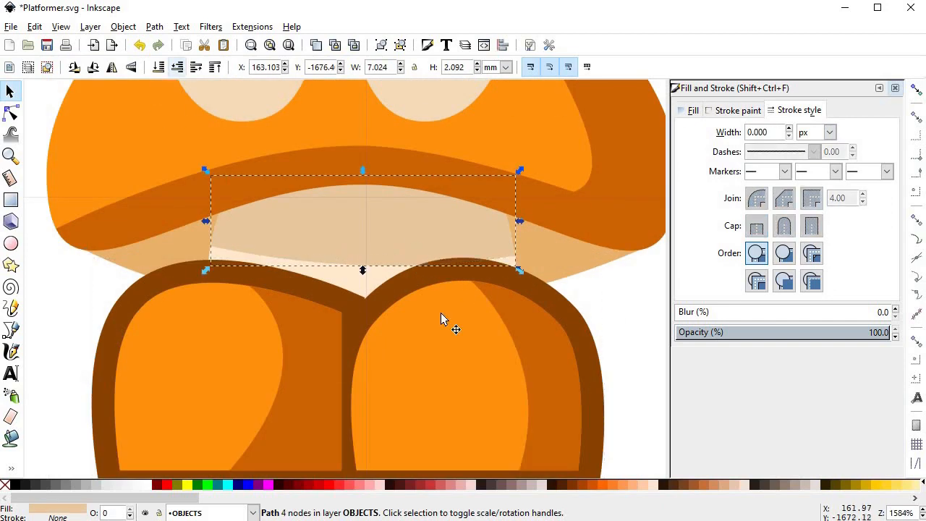
{"action": "scroll", "coordinate": [441, 321], "scroll_direction": "down", "scroll_amount": 4}
{"action": "key", "text": "Escape"}
{"action": "scroll", "coordinate": [431, 317], "scroll_direction": "up", "scroll_amount": 2}
{"action": "left_click", "coordinate": [431, 320]}
{"action": "left_click", "coordinate": [433, 310], "text": "alt"}
{"action": "left_click_drag", "start_coordinate": [431, 310], "coordinate": [430, 378]}
{"action": "key", "text": "Home"}
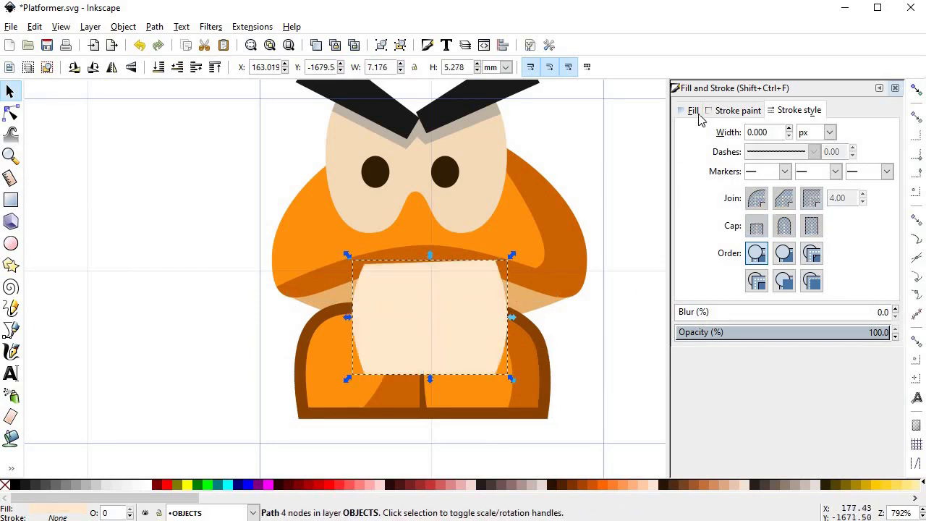
Give the cream body shape no fill and a flat tan stroke of hue 23, saturation 164 and lightness 147.
{"action": "left_click", "coordinate": [734, 110]}
{"action": "left_click", "coordinate": [713, 135]}
{"action": "key", "text": "d"}
{"action": "left_click", "coordinate": [488, 303], "text": "shift"}
{"action": "mouse_move", "coordinate": [827, 217]}
{"action": "left_mouse_down"}
{"action": "mouse_move", "coordinate": [822, 226]}
{"action": "mouse_move", "coordinate": [784, 226]}
{"action": "mouse_move", "coordinate": [810, 211]}
{"action": "left_mouse_up"}
{"action": "key", "text": "s"}
{"action": "left_click", "coordinate": [5, 485], "text": "shift"}
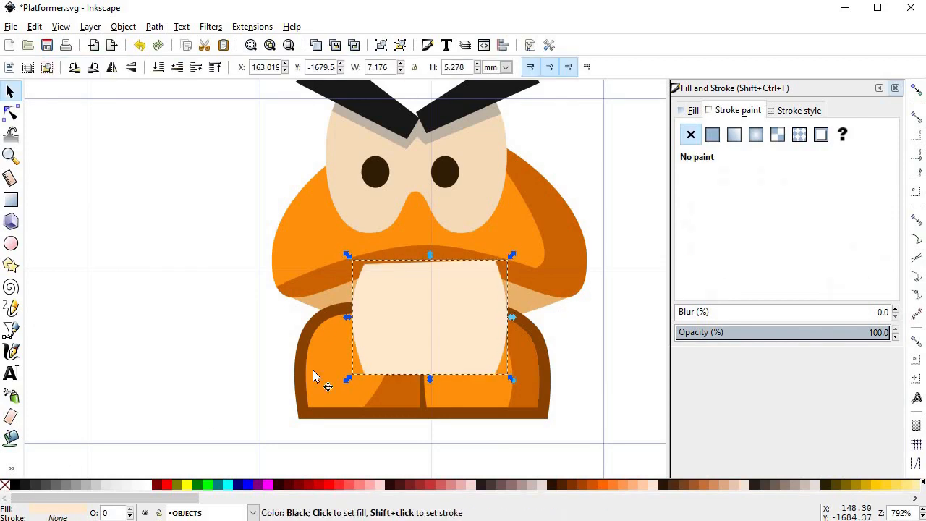
{"action": "key", "text": "ctrl+z"}
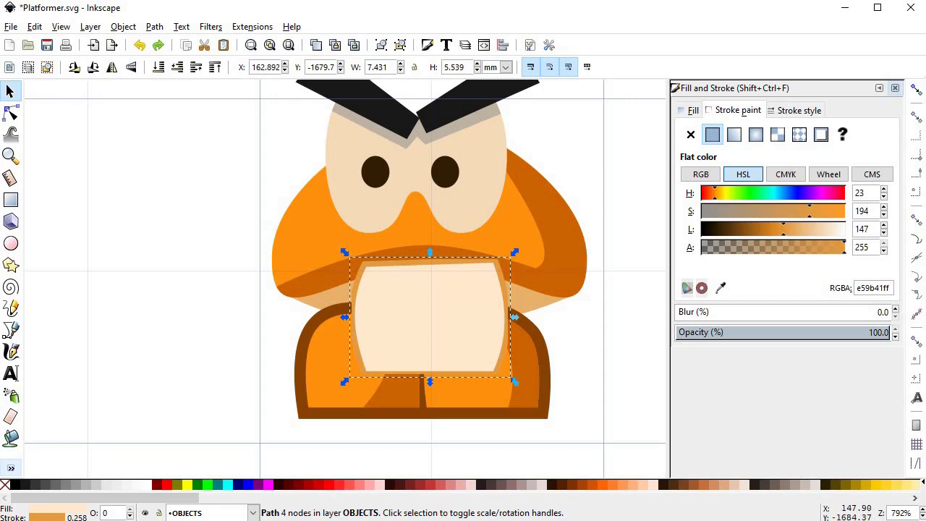
{"action": "left_click", "coordinate": [792, 214]}
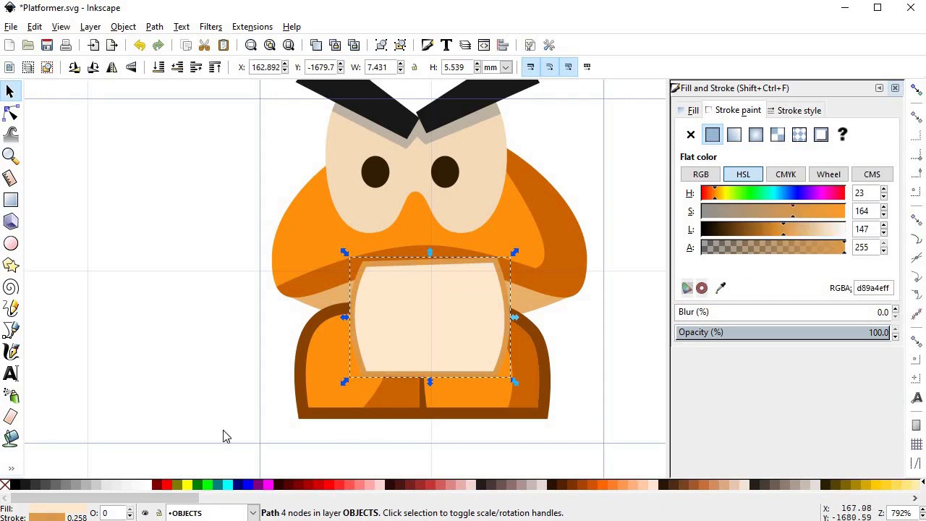
{"action": "left_click", "coordinate": [6, 485], "text": "shift"}
{"action": "key", "text": "ctrl+z"}
{"action": "left_click", "coordinate": [6, 485]}
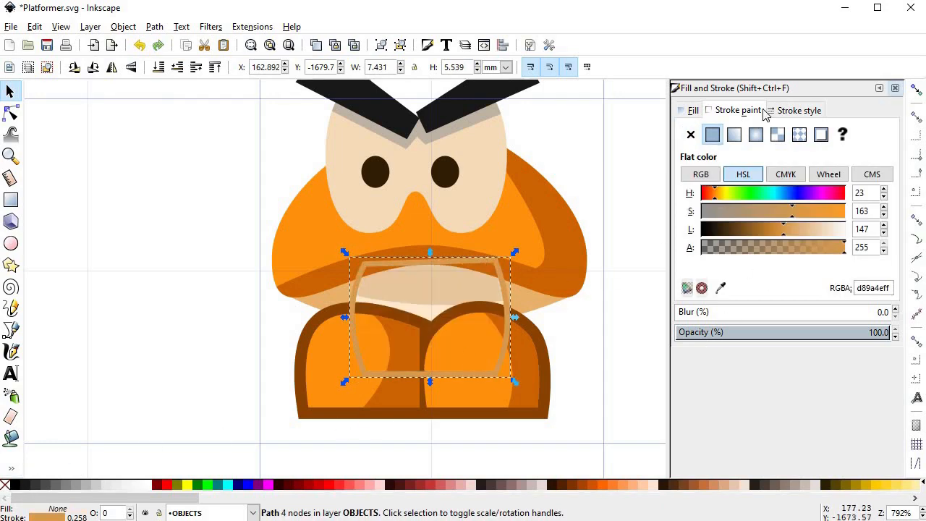
Set the tan body outline's stroke width to 2 px and lower it behind the cap, feet and body shadow.
{"action": "left_click", "coordinate": [796, 110]}
{"action": "left_click", "coordinate": [177, 69]}
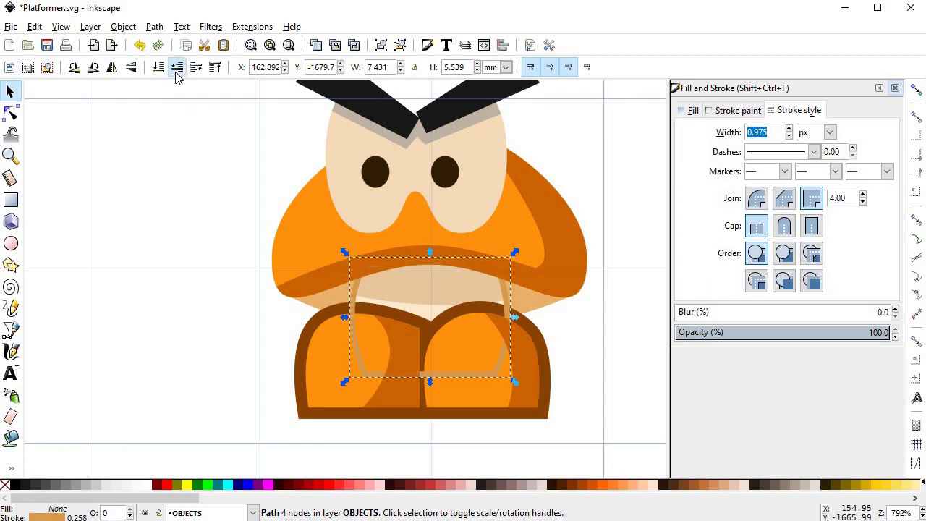
{"action": "left_click", "coordinate": [196, 70]}
{"action": "type", "text": "2"}
{"action": "key", "text": "Return"}
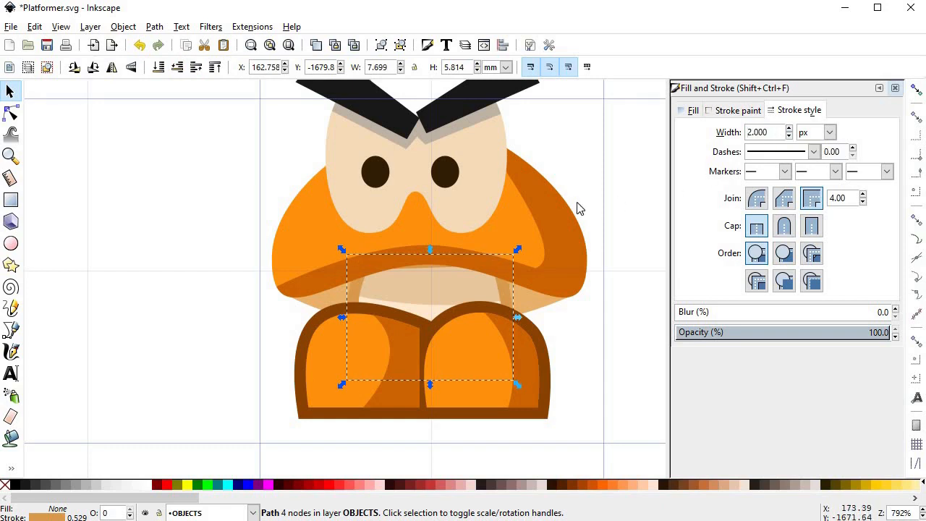
{"action": "left_click", "coordinate": [177, 67]}
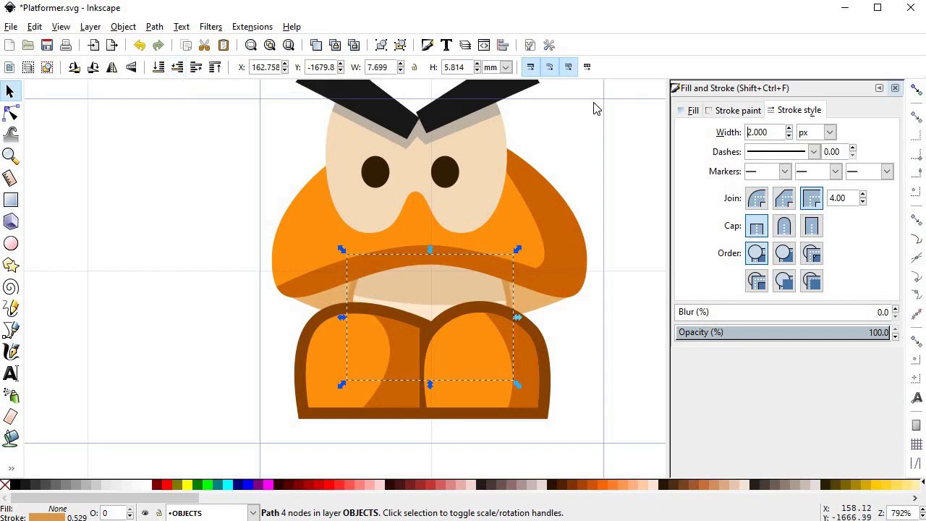
{"action": "key", "text": "Return"}
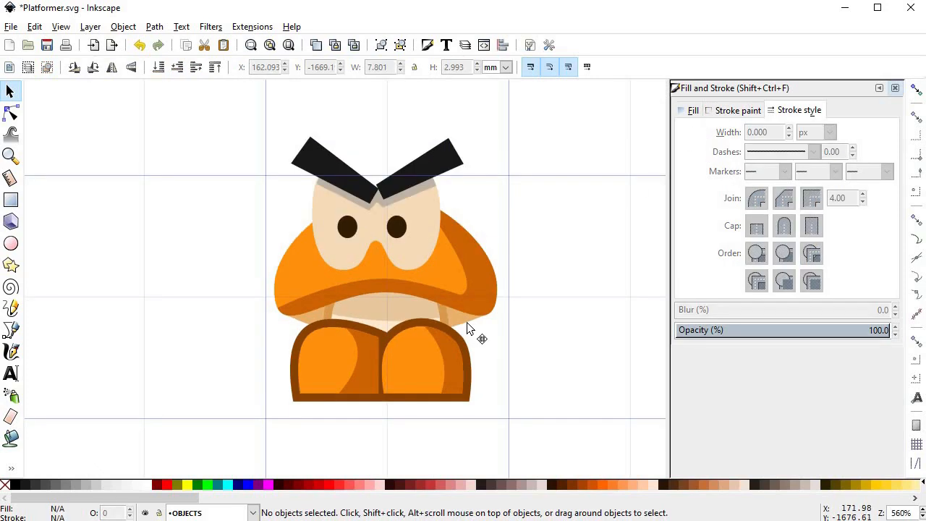
Duplicate the cap, its underside, the face and both eyebrows, and unite the copies into a single path in the same place.
{"action": "left_click", "coordinate": [467, 321]}
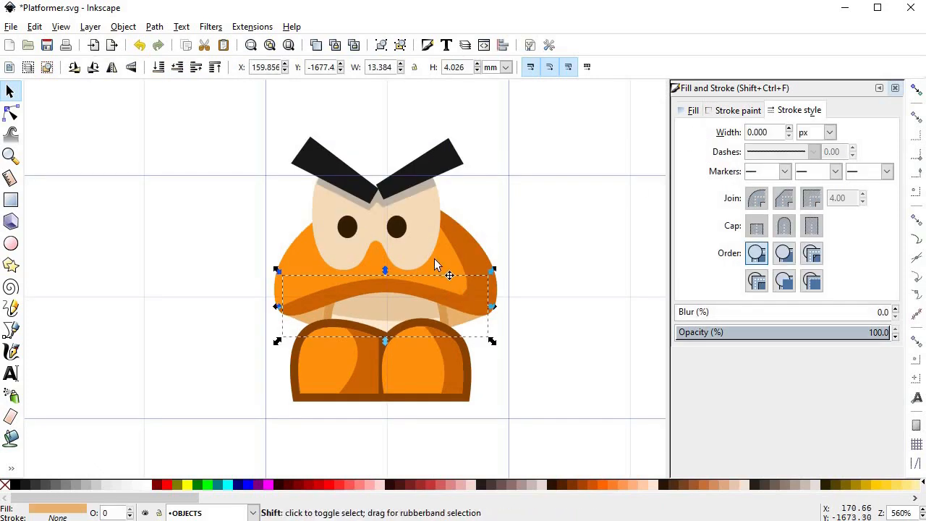
{"action": "left_click", "coordinate": [434, 262], "text": "shift"}
{"action": "left_click", "coordinate": [437, 178], "text": "shift"}
{"action": "left_click", "coordinate": [316, 152], "text": "shift"}
{"action": "left_click", "coordinate": [403, 191], "text": "shift"}
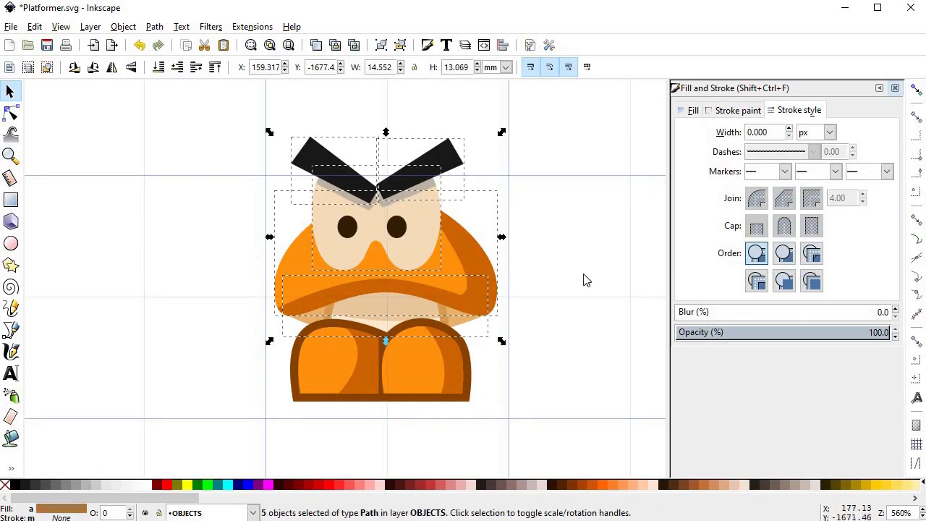
{"action": "key", "text": "Home"}
{"action": "key", "text": "ctrl+plus"}
{"action": "left_click_drag", "start_coordinate": [441, 282], "coordinate": [193, 218]}
{"action": "key", "text": "ctrl+z"}
{"action": "key", "text": "End"}
{"action": "scroll", "coordinate": [545, 279], "scroll_direction": "down", "scroll_amount": 1}
{"action": "key", "text": "Home"}
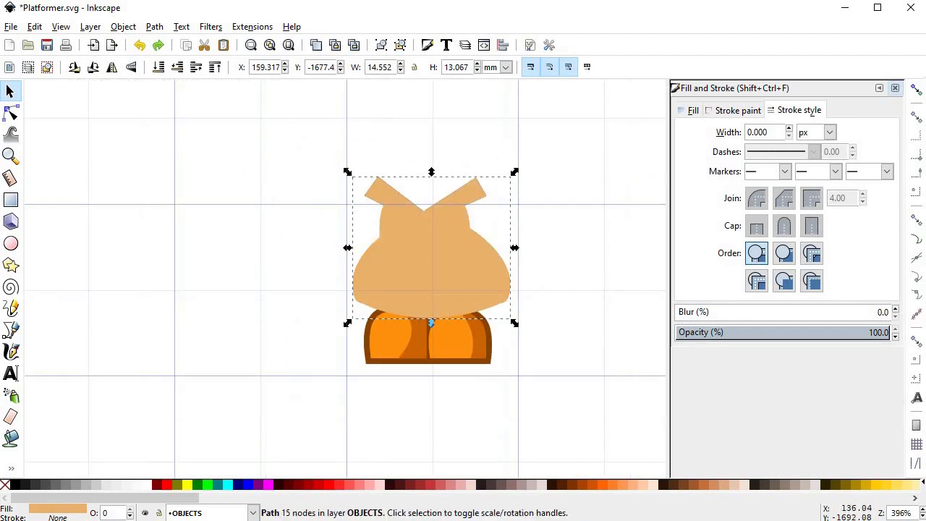
Give the united upper-body path no fill and a dark brown stroke sampled from the feet outline.
{"action": "left_click", "coordinate": [15, 483], "text": "shift"}
{"action": "left_click", "coordinate": [5, 483]}
{"action": "scroll", "coordinate": [452, 346], "scroll_direction": "up", "scroll_amount": 1}
{"action": "key", "text": "d"}
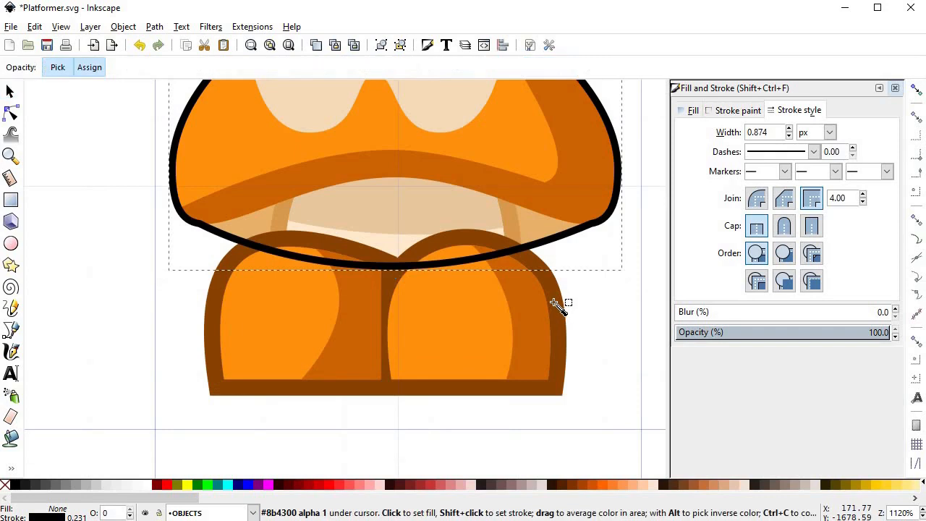
{"action": "left_click", "coordinate": [554, 302], "text": "shift"}
Set the upper-body outline's stroke width to 4 px, lower it to the very back and deselect it.
{"action": "scroll", "coordinate": [606, 295], "scroll_direction": "down", "scroll_amount": 1}
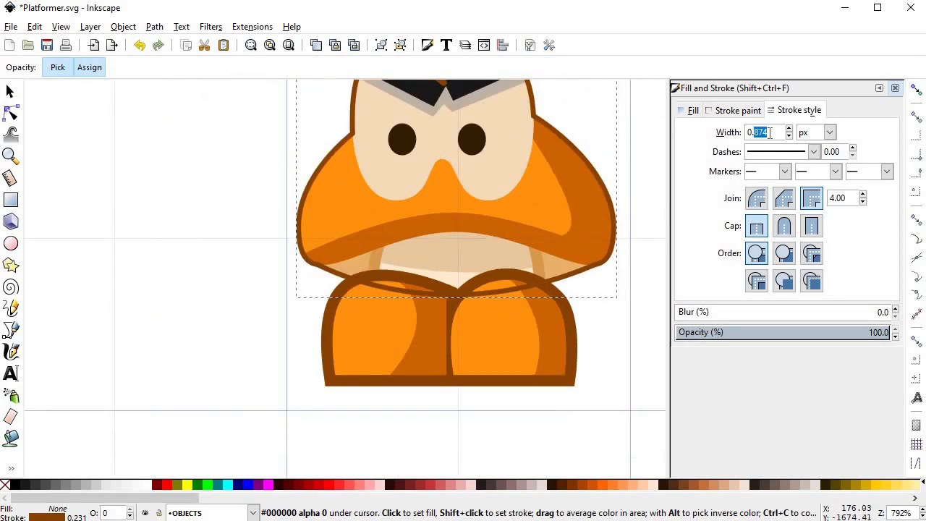
{"action": "type", "text": "4"}
{"action": "key", "text": "Return"}
{"action": "scroll", "coordinate": [557, 296], "scroll_direction": "down", "scroll_amount": 2}
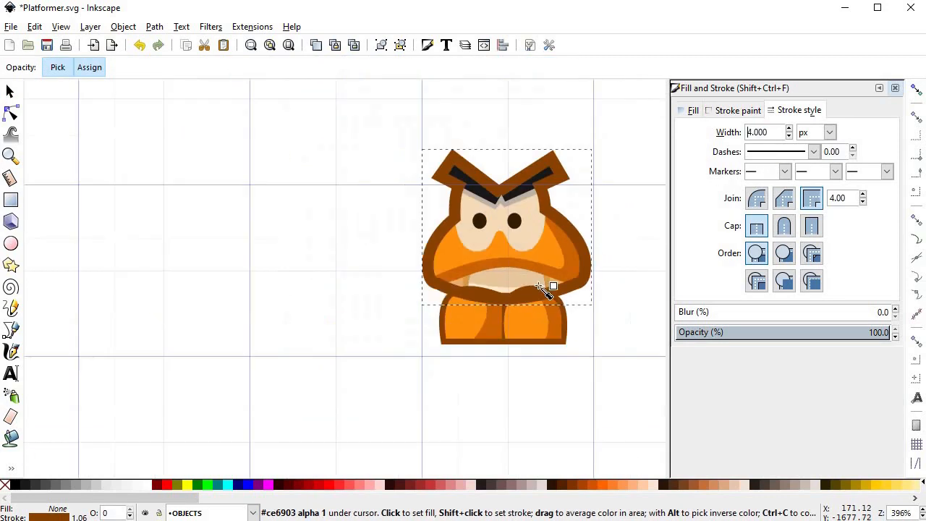
{"action": "scroll", "coordinate": [499, 291], "scroll_direction": "up", "scroll_amount": 1}
{"action": "key", "text": "s"}
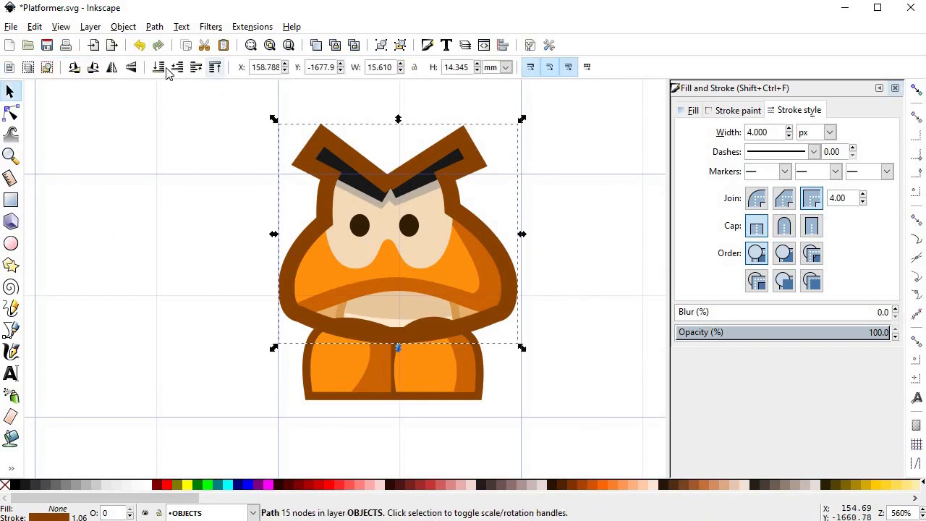
{"action": "left_click", "coordinate": [160, 68]}
{"action": "left_click", "coordinate": [578, 301]}
{"action": "scroll", "coordinate": [576, 310], "scroll_direction": "down", "scroll_amount": 4}
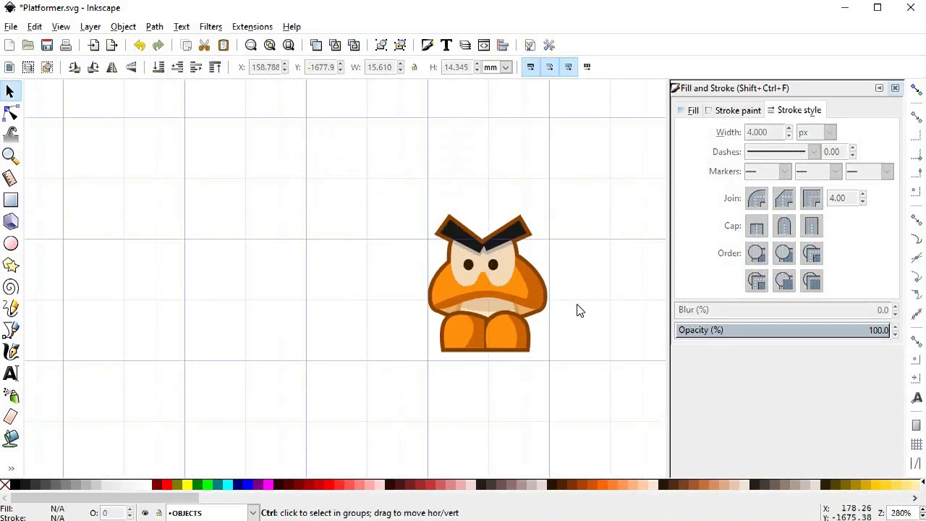
{"action": "scroll", "coordinate": [353, 283], "scroll_direction": "up", "scroll_amount": 1}
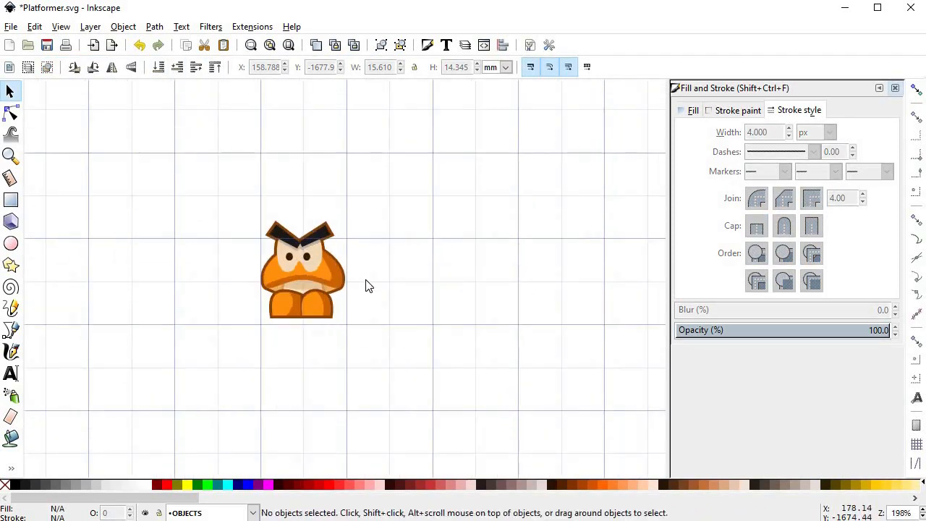